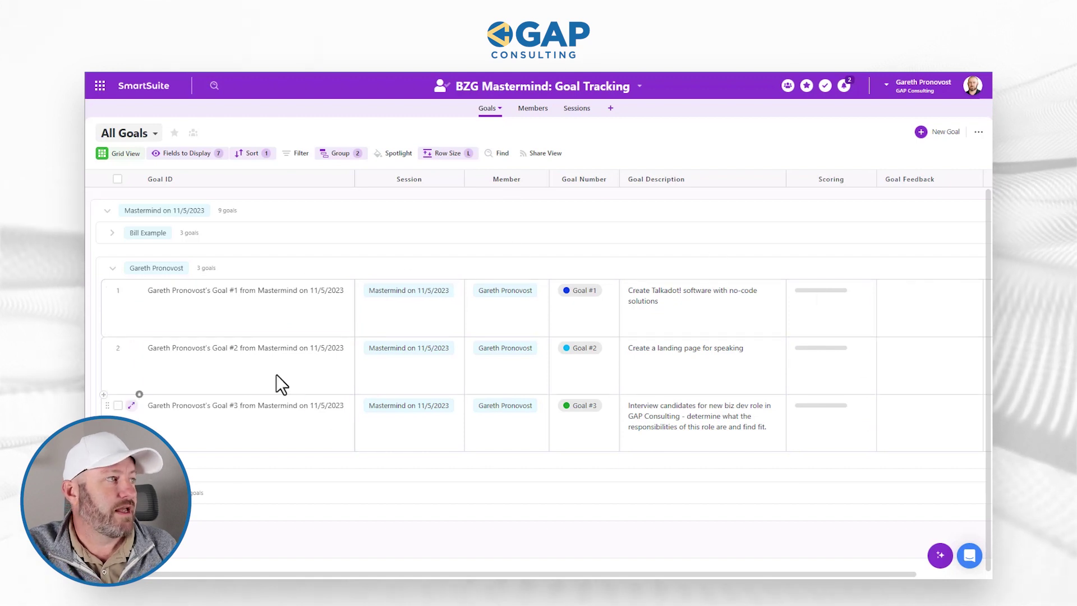
pyautogui.click(185, 308)
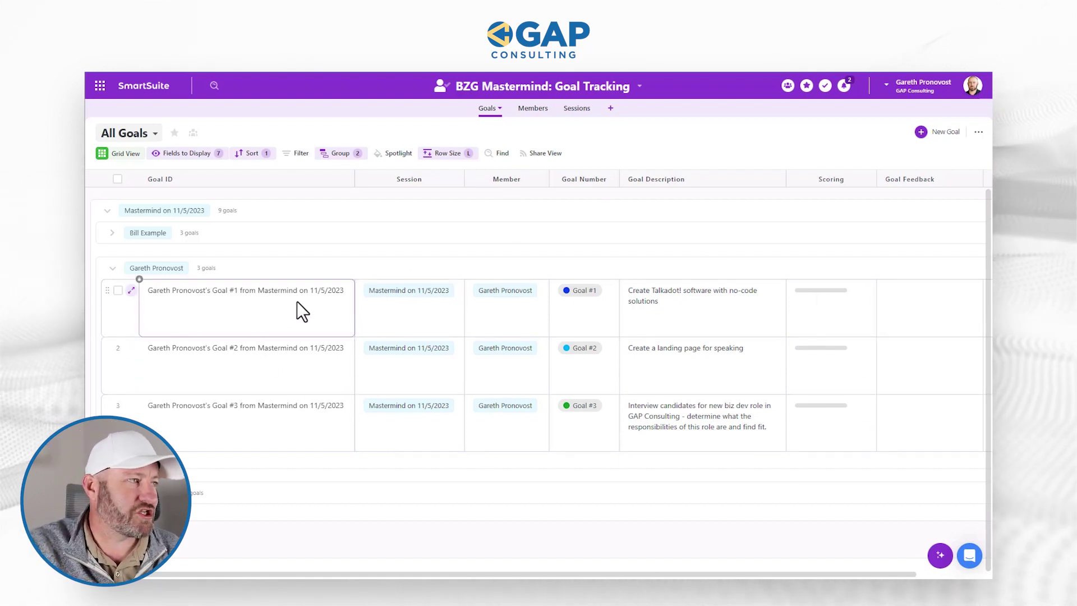
pyautogui.click(698, 326)
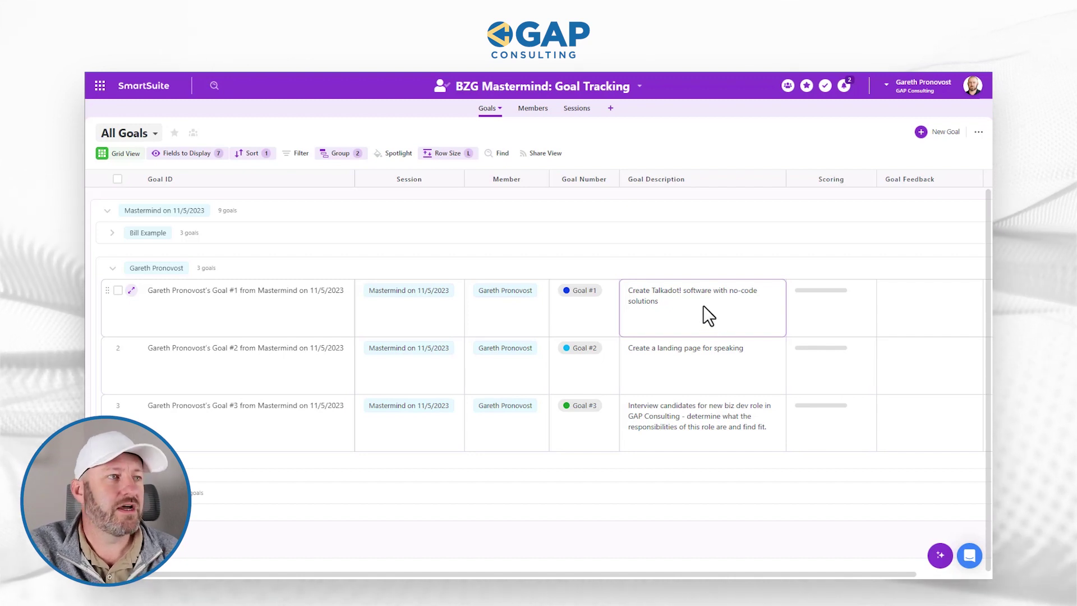
pyautogui.click(698, 307)
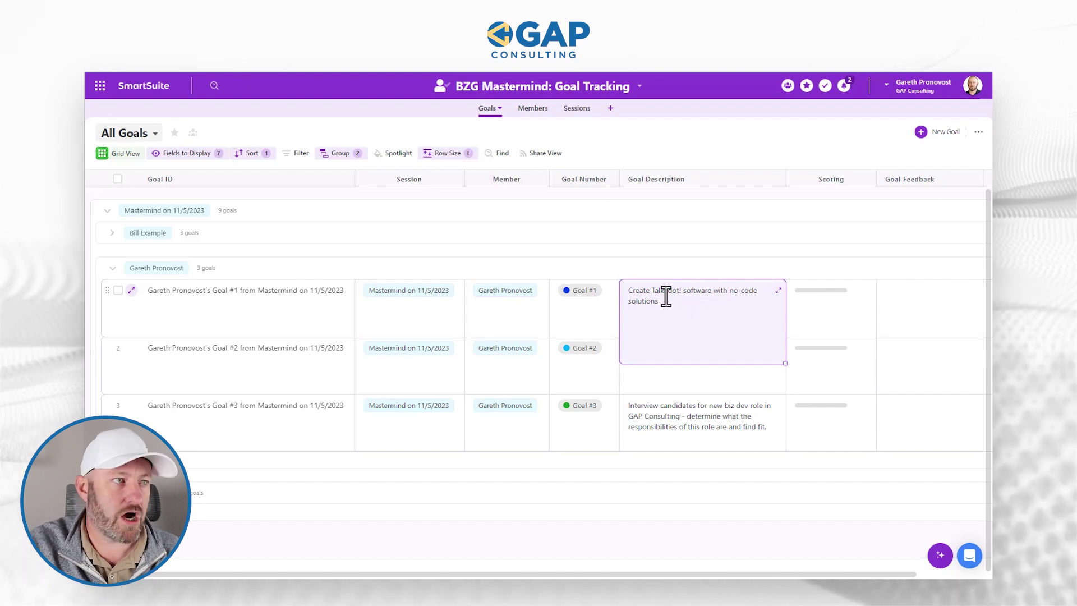
pyautogui.click(701, 254)
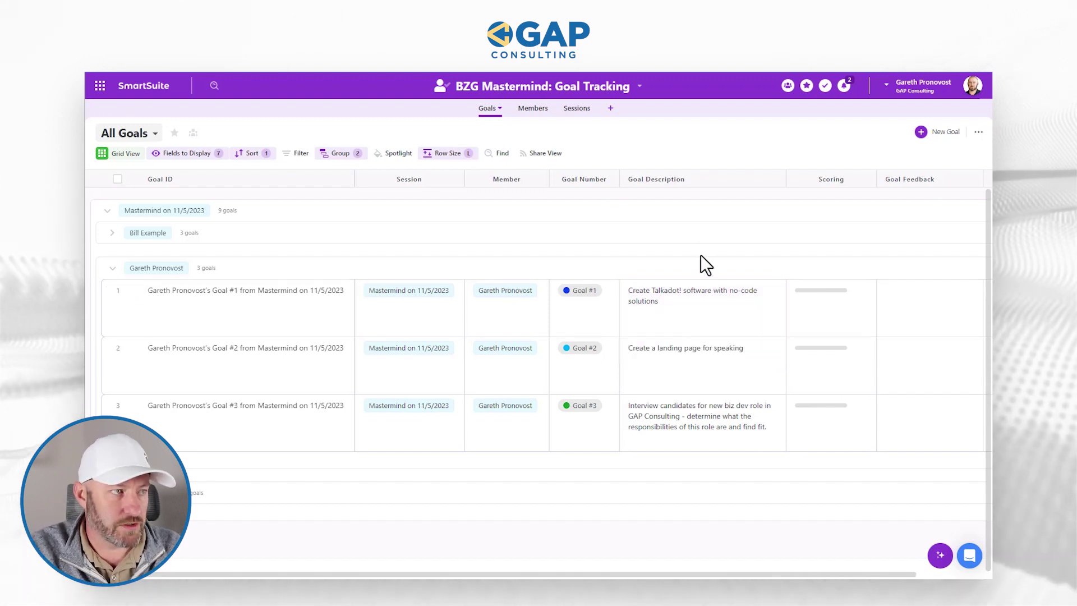
pyautogui.click(701, 353)
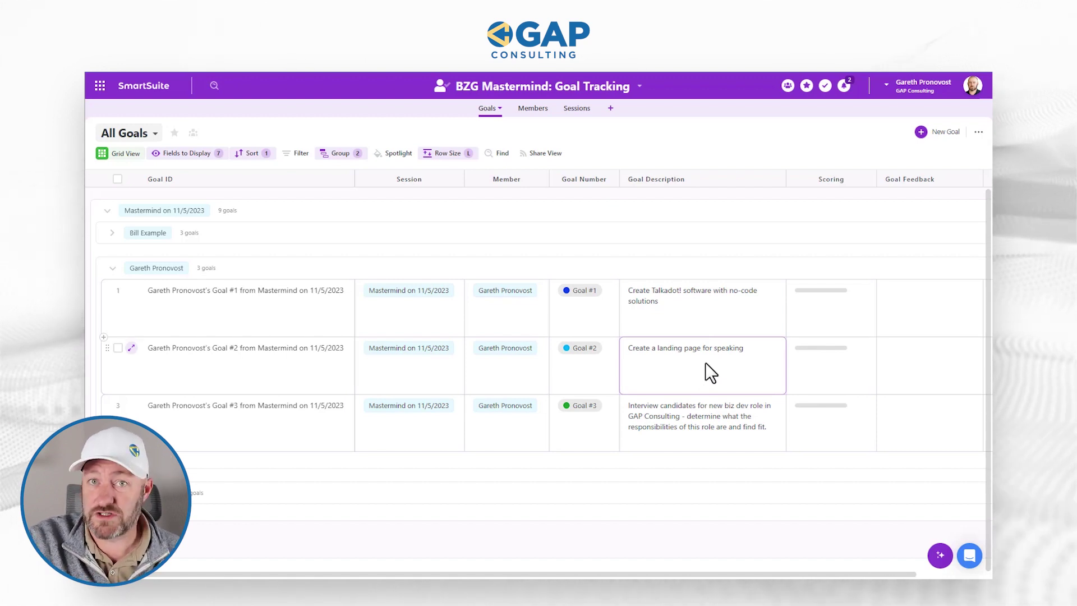
pyautogui.click(698, 415)
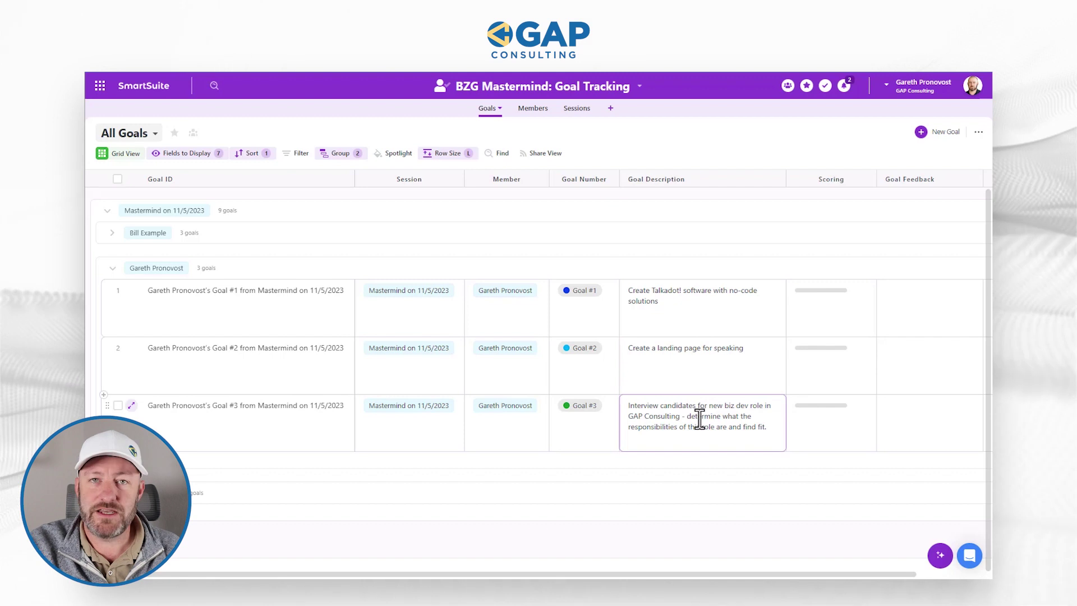
pyautogui.click(699, 418)
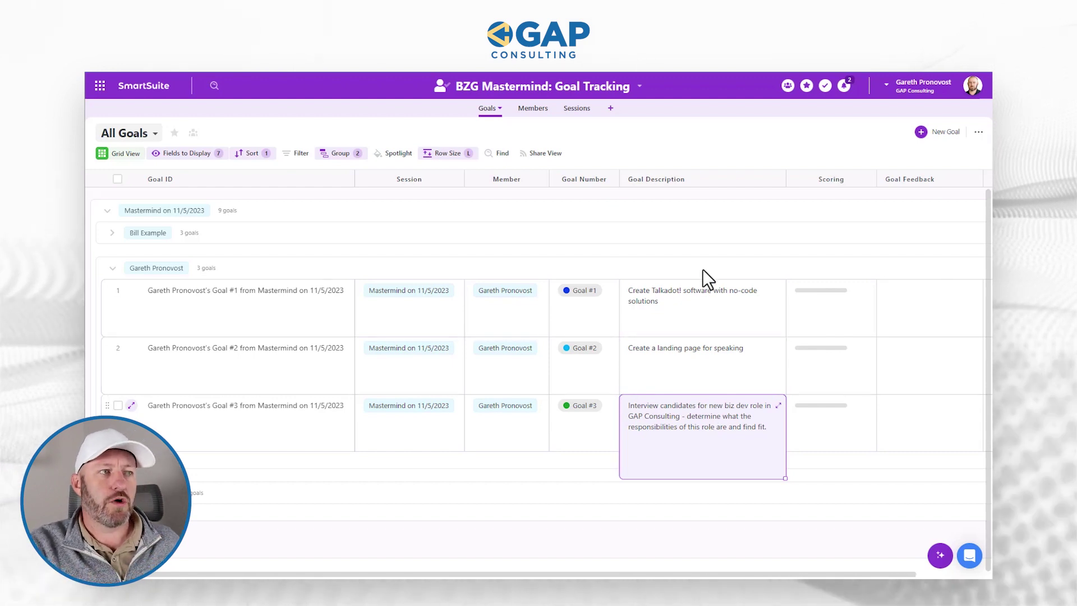
pyautogui.press('Escape')
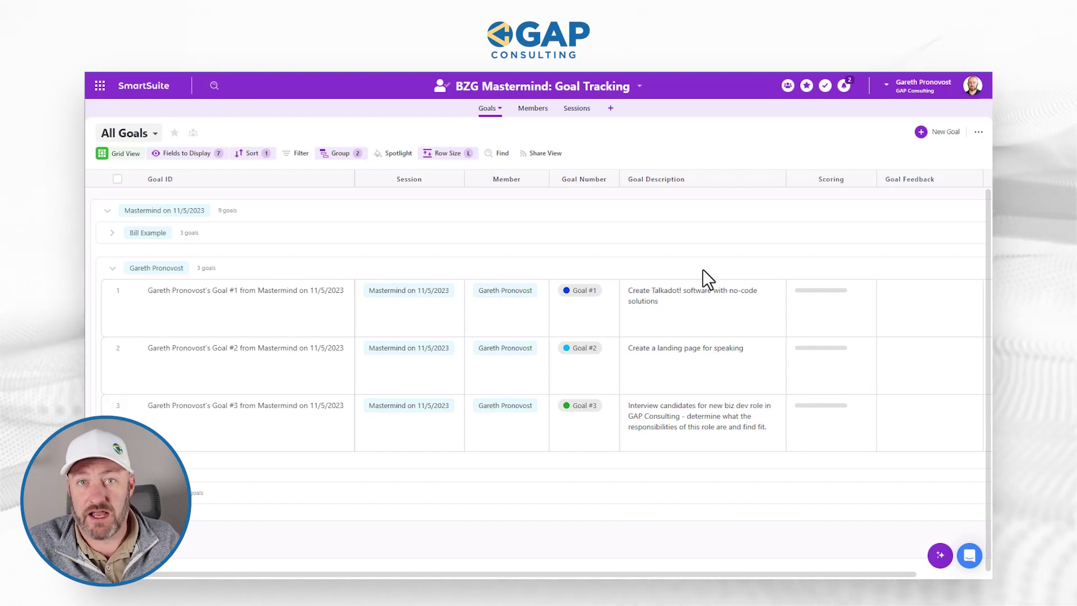
pyautogui.click(723, 316)
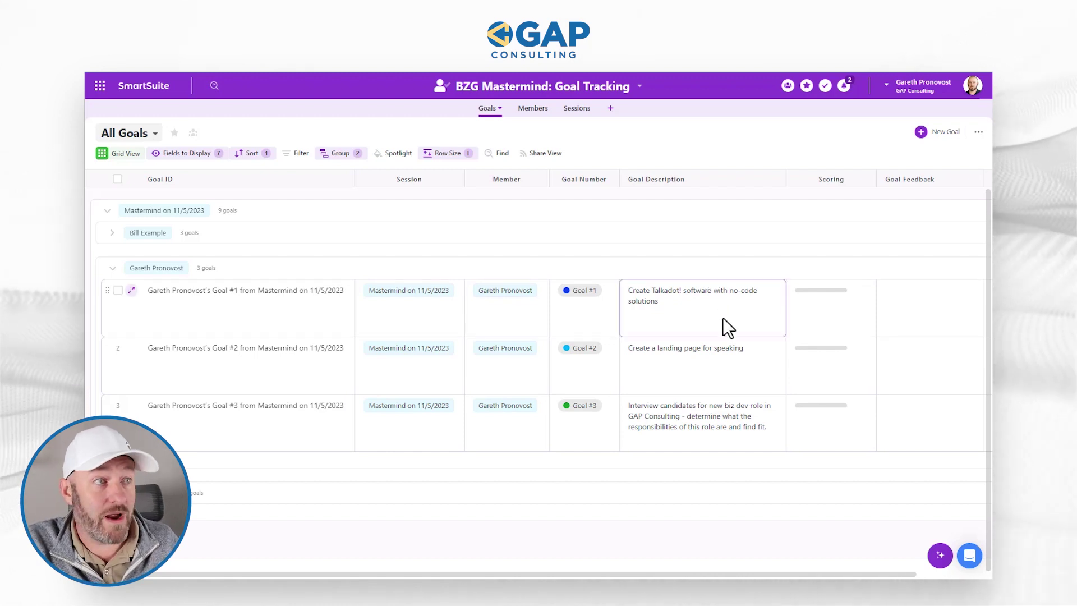
# Step: Set the Scoring slider to 2 for Goal #1, 0 for Goal #2 and 8 for Goal #3
pyautogui.click(801, 298)
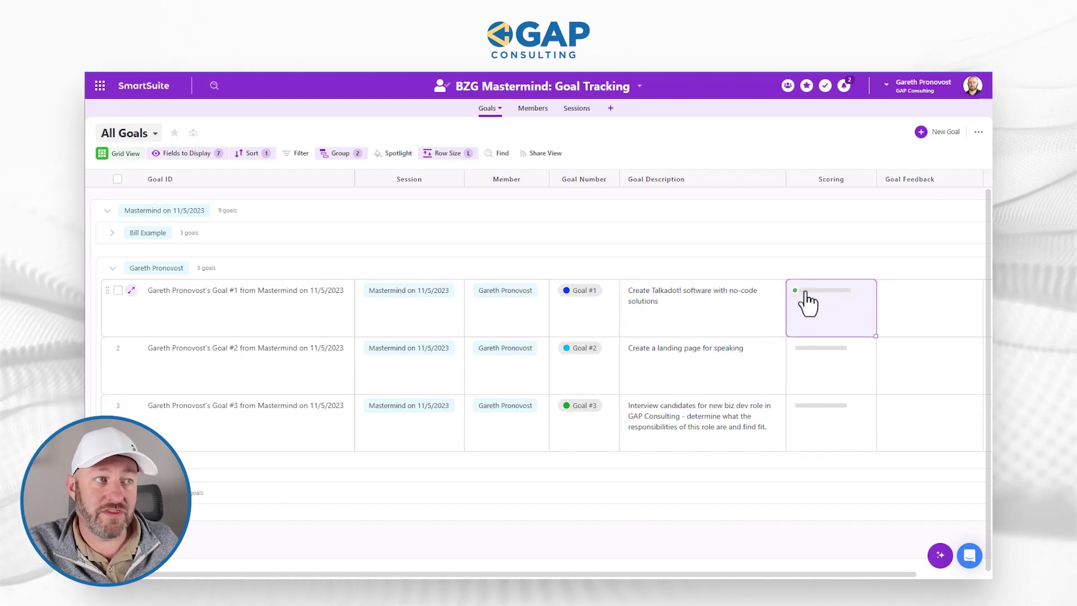
pyautogui.click(798, 290)
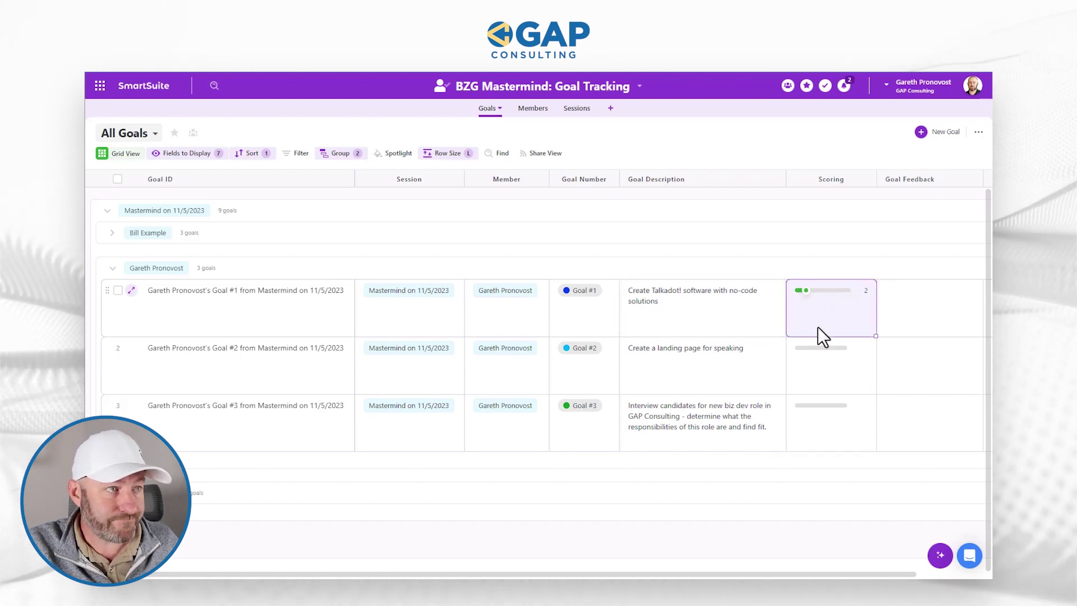
pyautogui.click(801, 350)
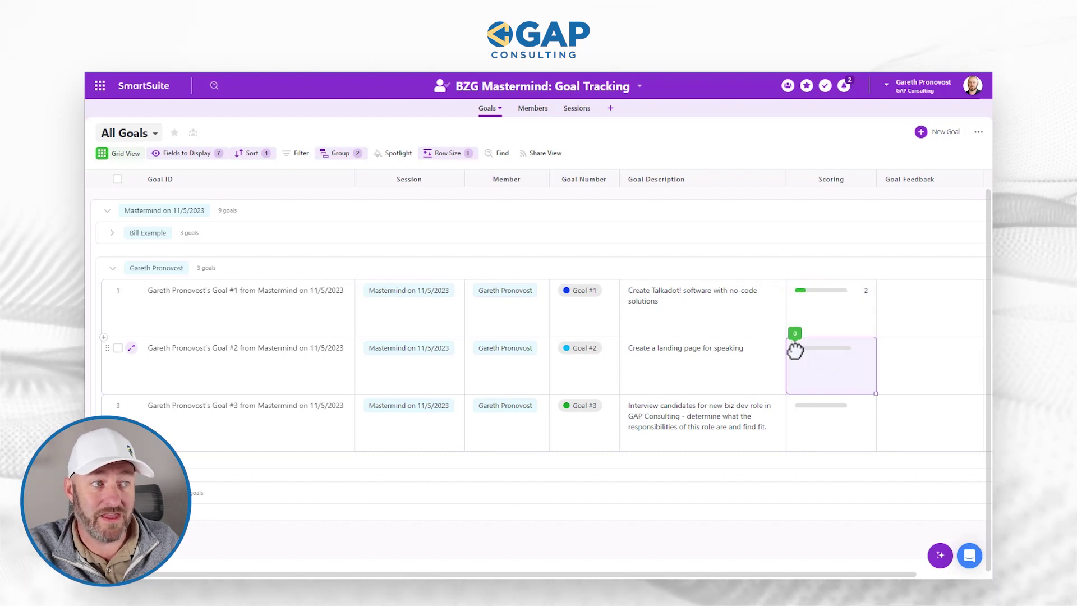
pyautogui.click(795, 348)
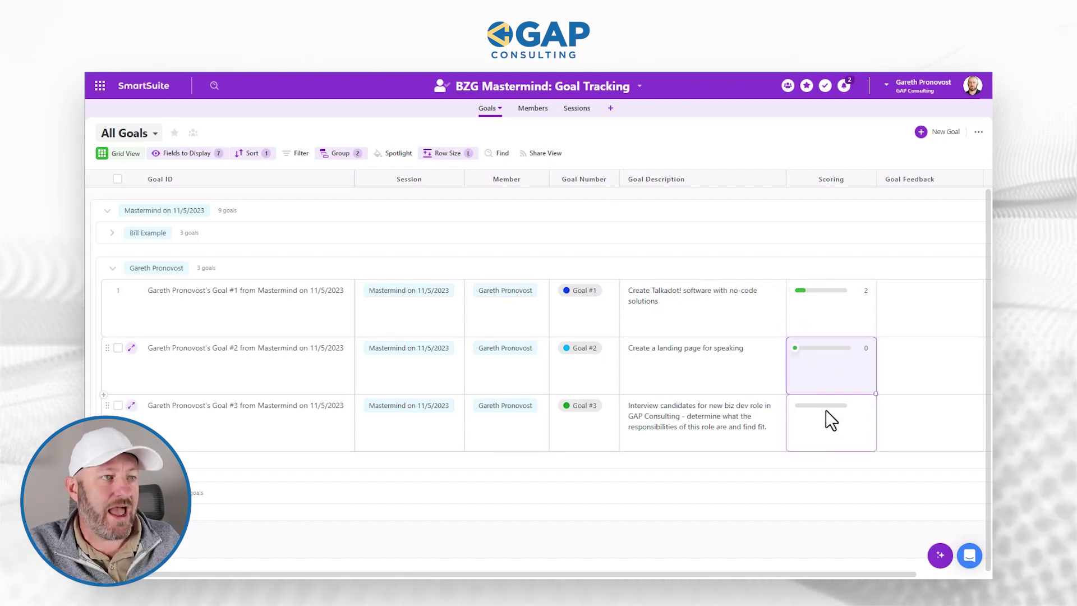
pyautogui.click(831, 414)
pyautogui.click(841, 405)
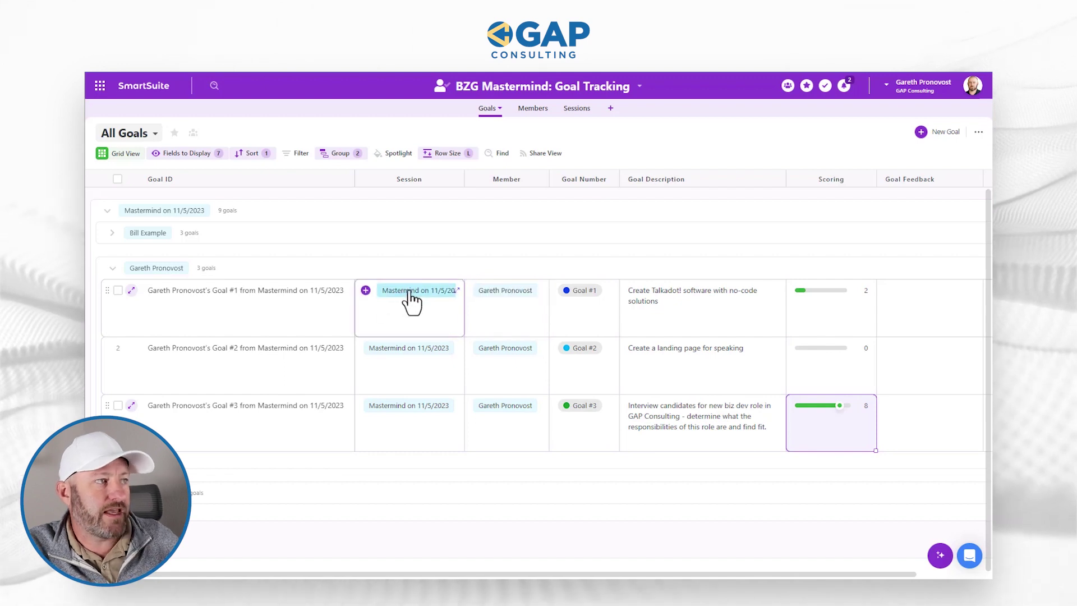
# Step: Switch from the Goals table to the Sessions table, then to the Members table
pyautogui.click(575, 109)
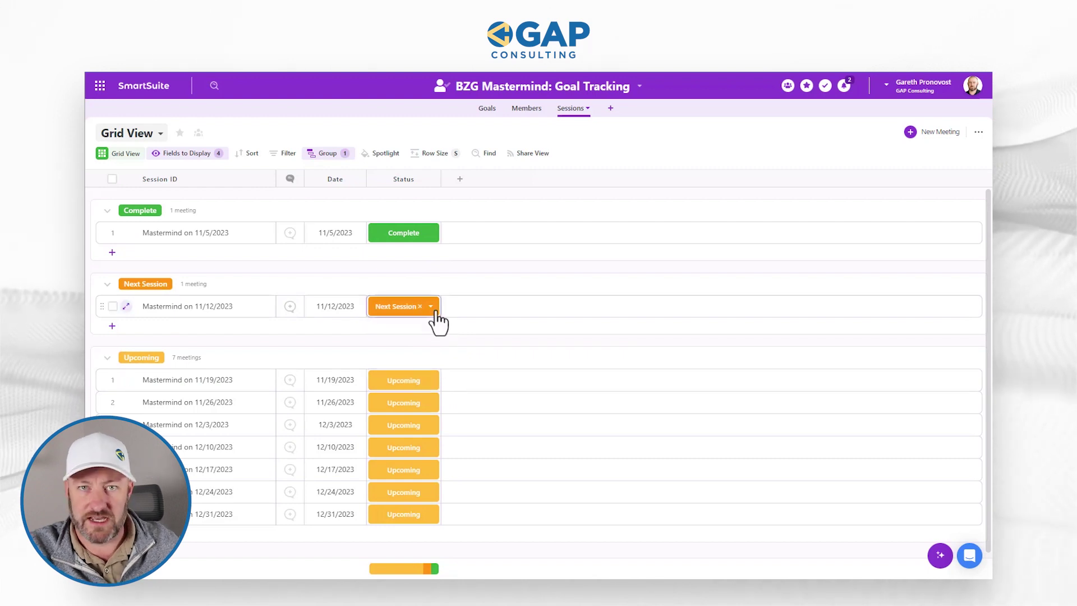
pyautogui.click(526, 108)
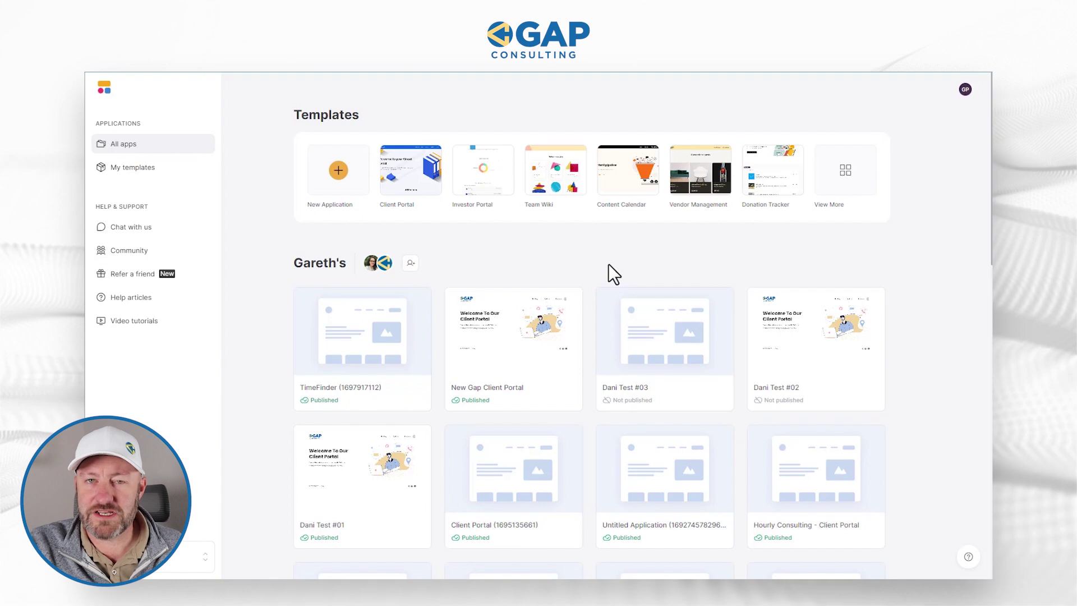
# Step: Create a new blank Softr application with all pre-built pages kept
pyautogui.click(339, 174)
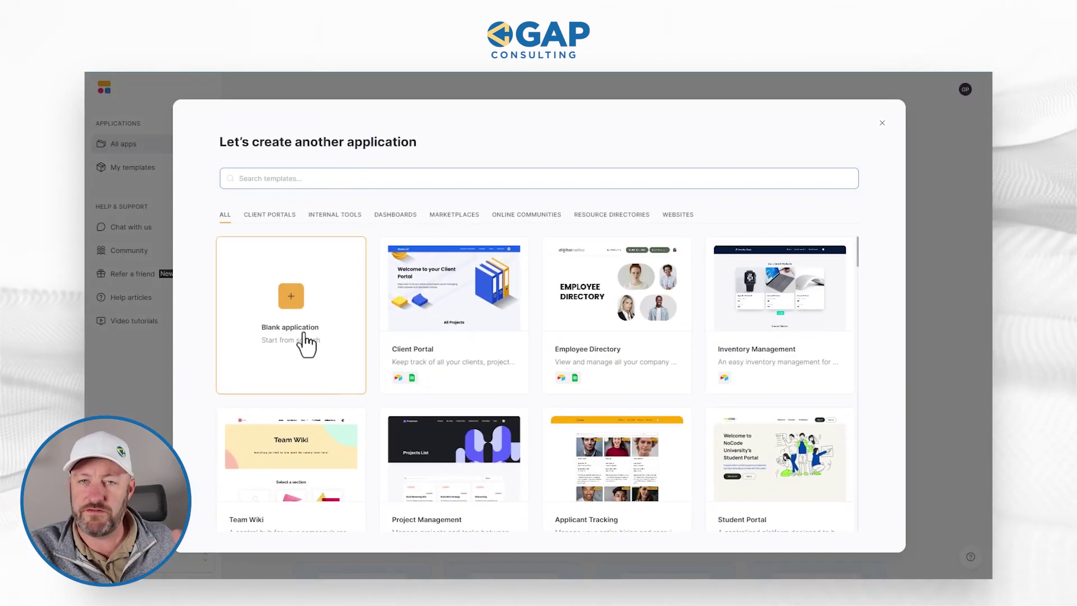
pyautogui.click(306, 343)
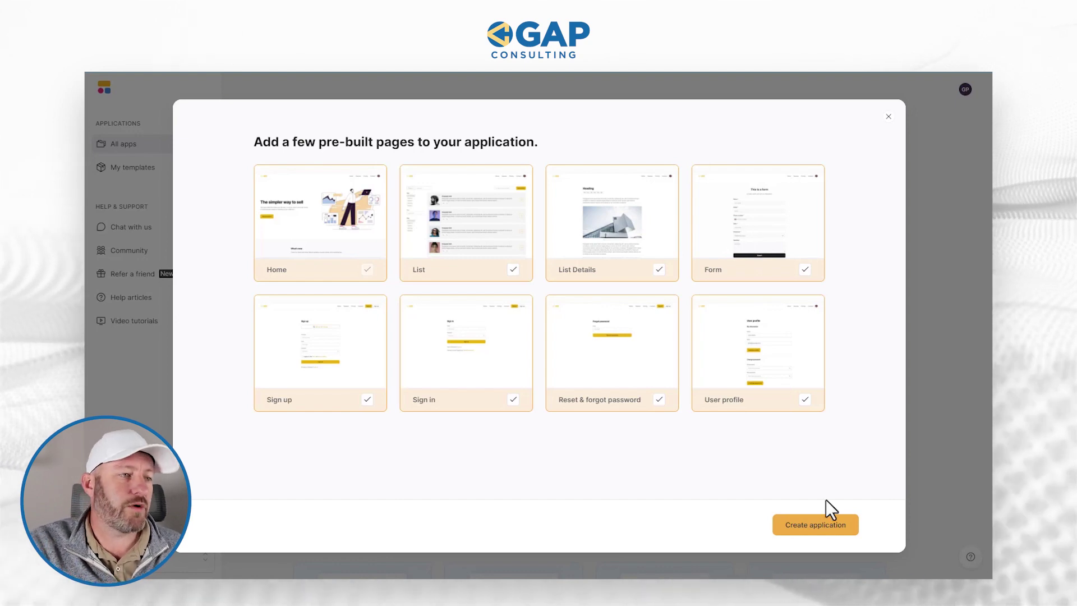
pyautogui.click(813, 526)
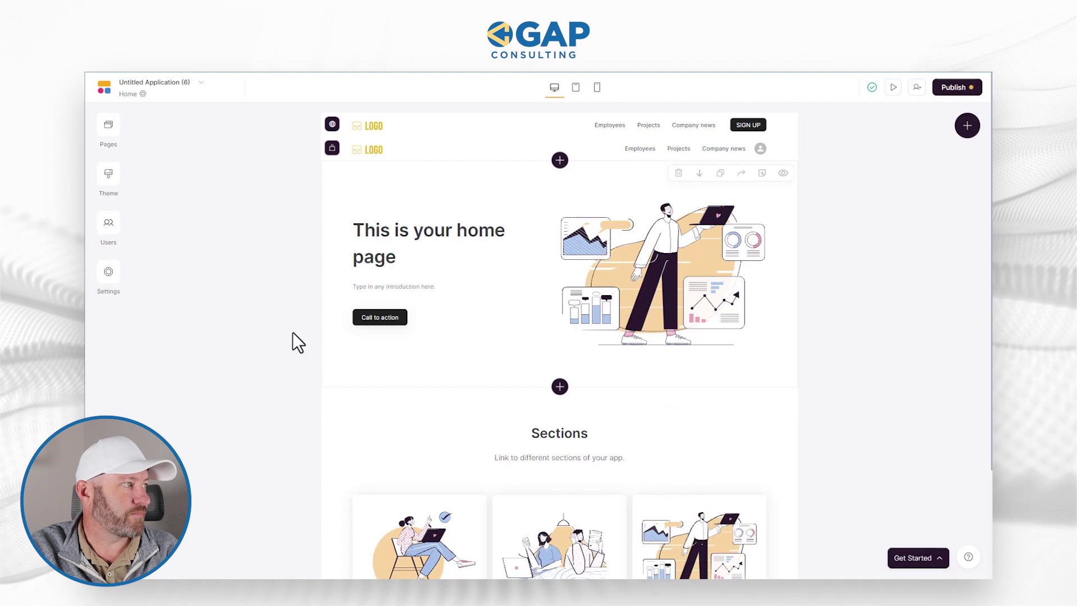
# Step: Confirm in Settings that no data sources are connected, then go to the List page
pyautogui.click(110, 281)
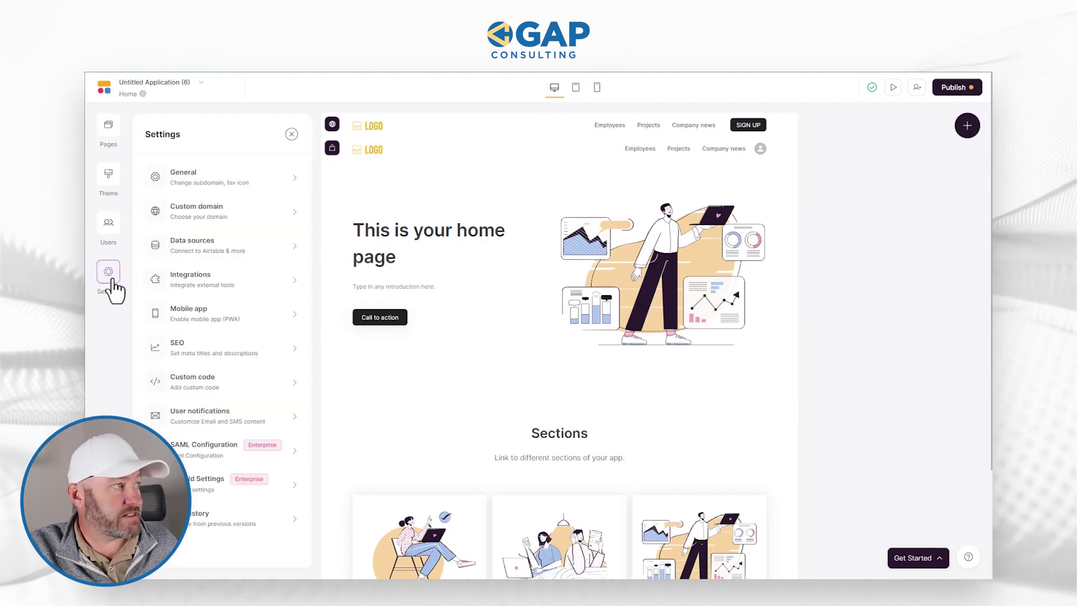
pyautogui.click(224, 252)
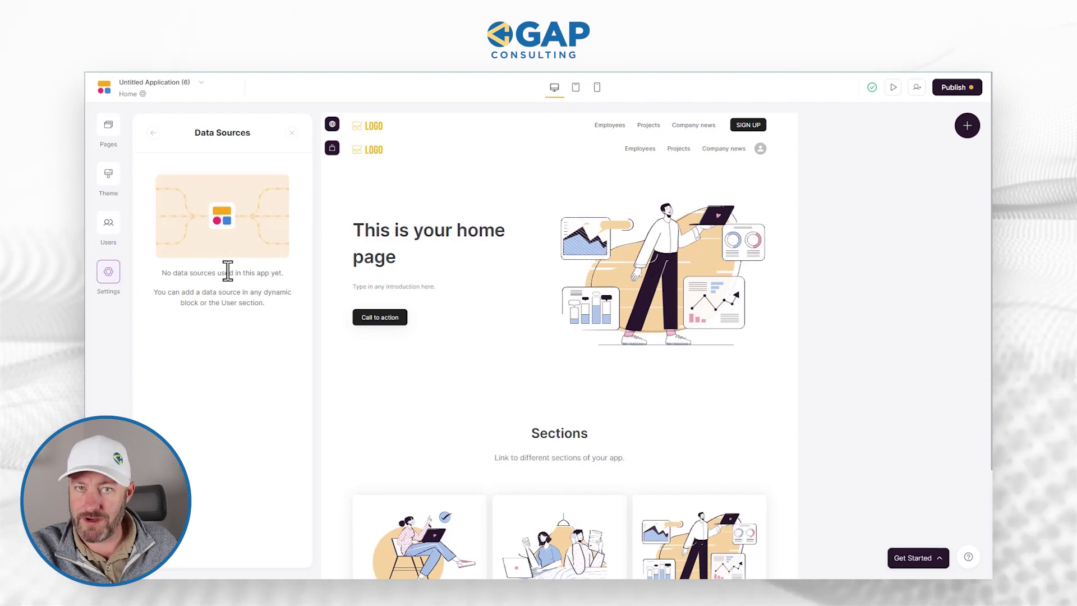
pyautogui.click(292, 134)
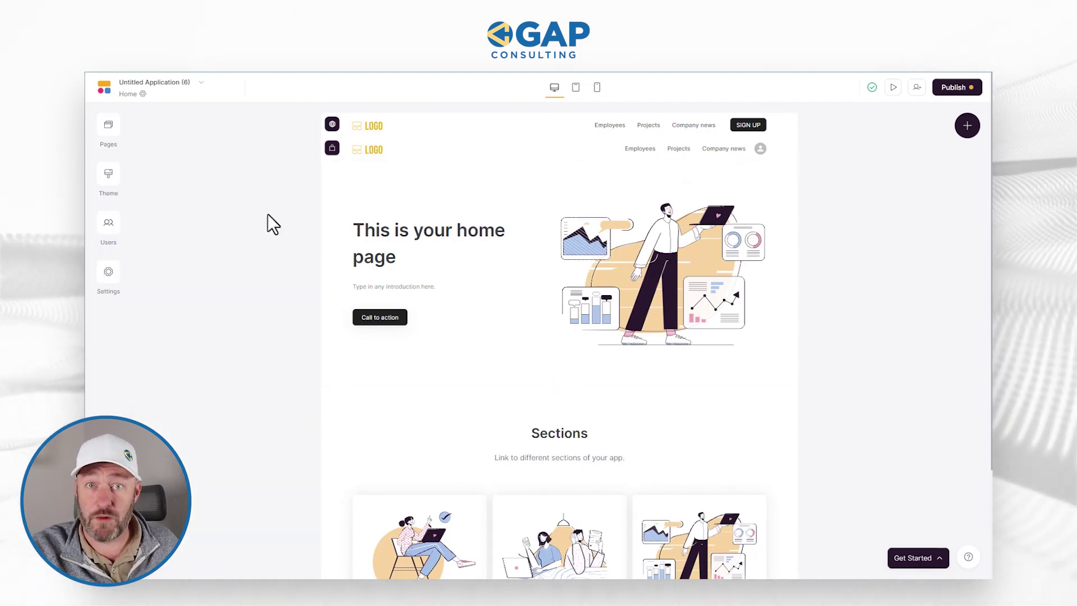
pyautogui.click(108, 127)
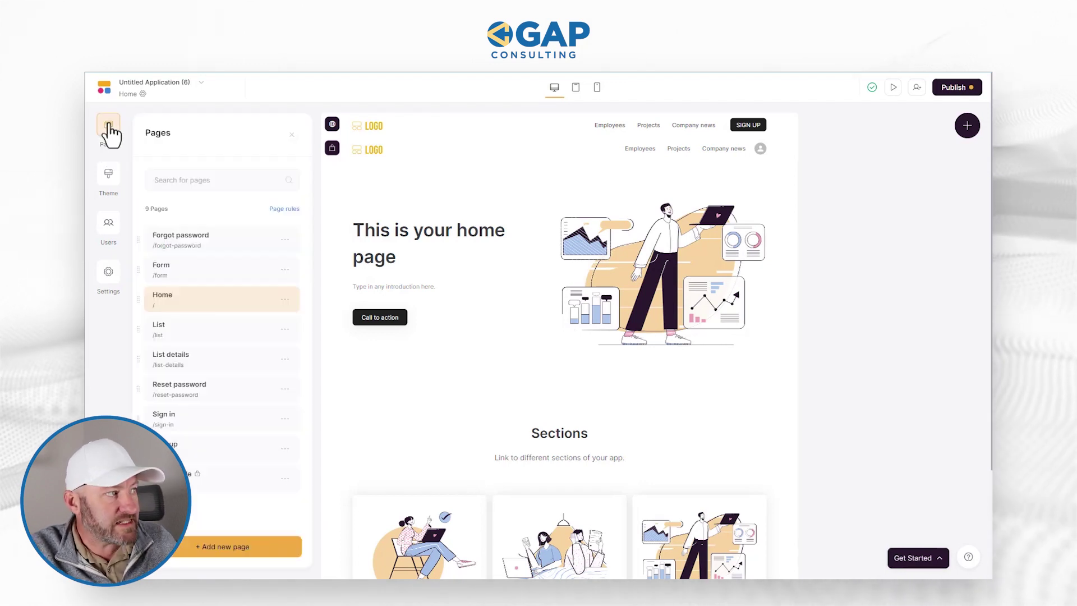
pyautogui.click(197, 336)
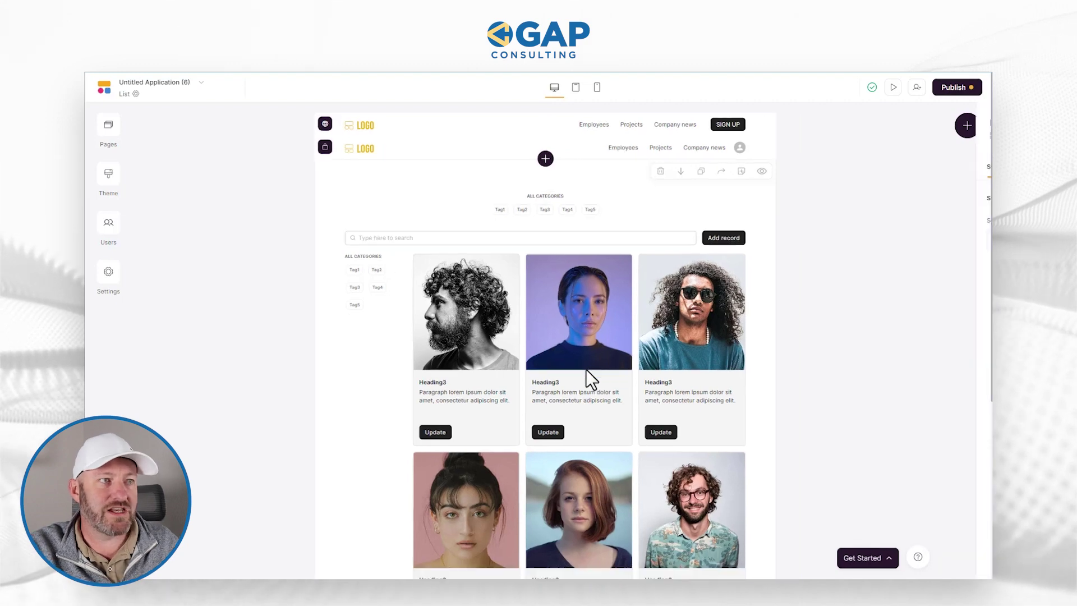
# Step: Select the list block and choose 'Add another data source' from its Source dropdown
pyautogui.click(585, 369)
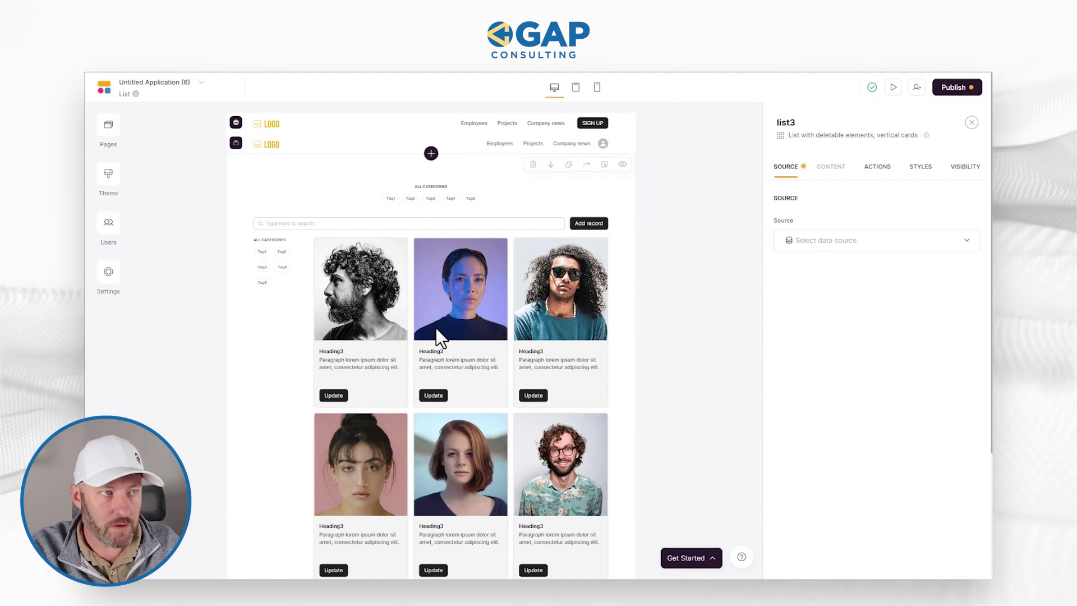
pyautogui.click(858, 246)
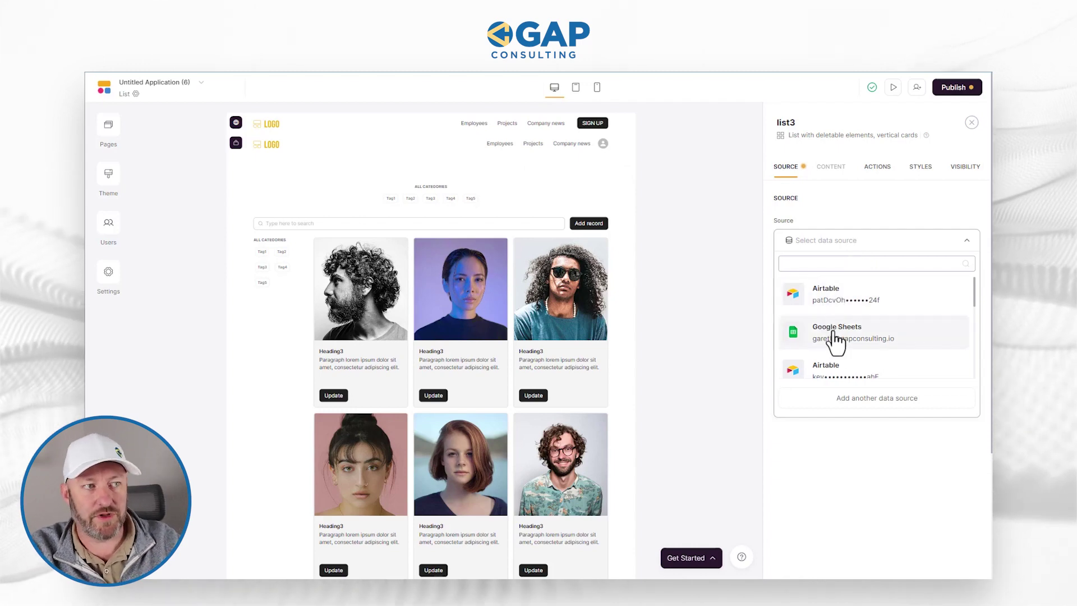
pyautogui.click(871, 400)
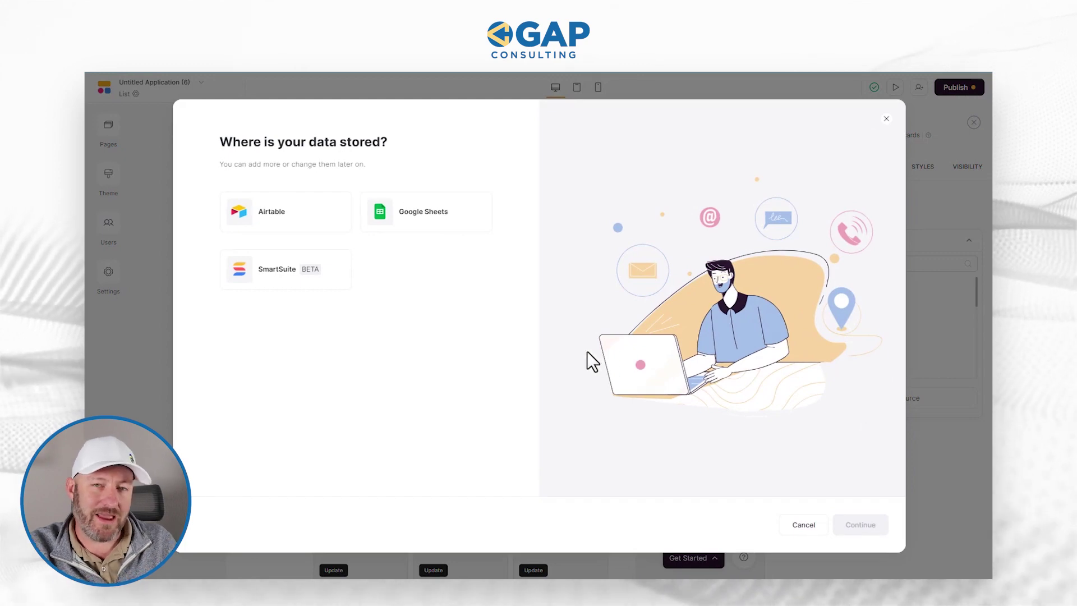
# Step: Pick SmartSuite (BETA) as the data source and continue to its login page
pyautogui.click(284, 286)
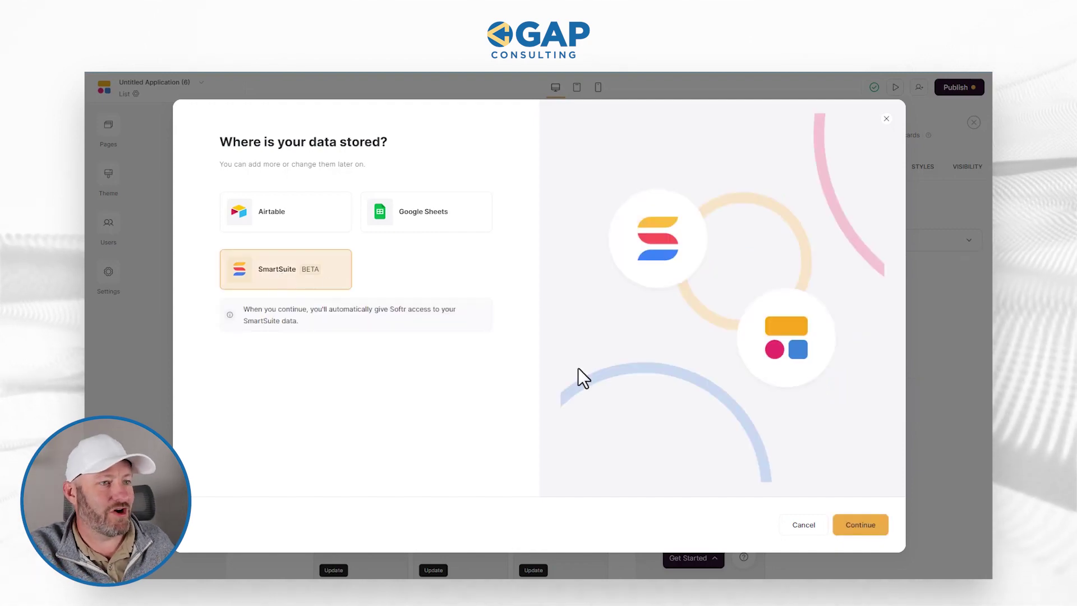
pyautogui.click(859, 525)
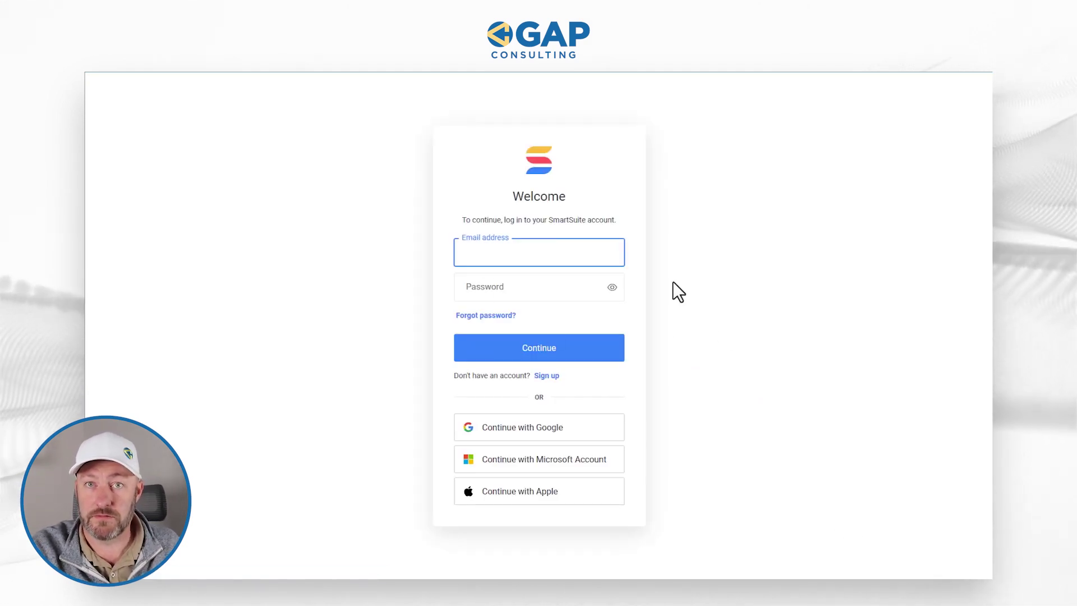
# Step: Sign in to SmartSuite with the first Google account
pyautogui.click(532, 431)
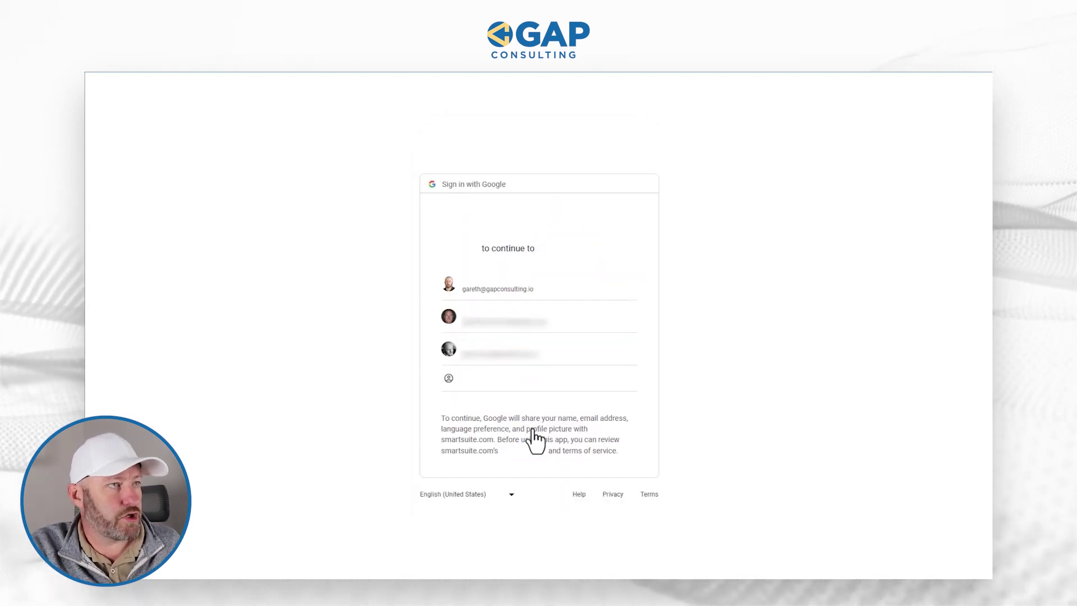
pyautogui.click(519, 290)
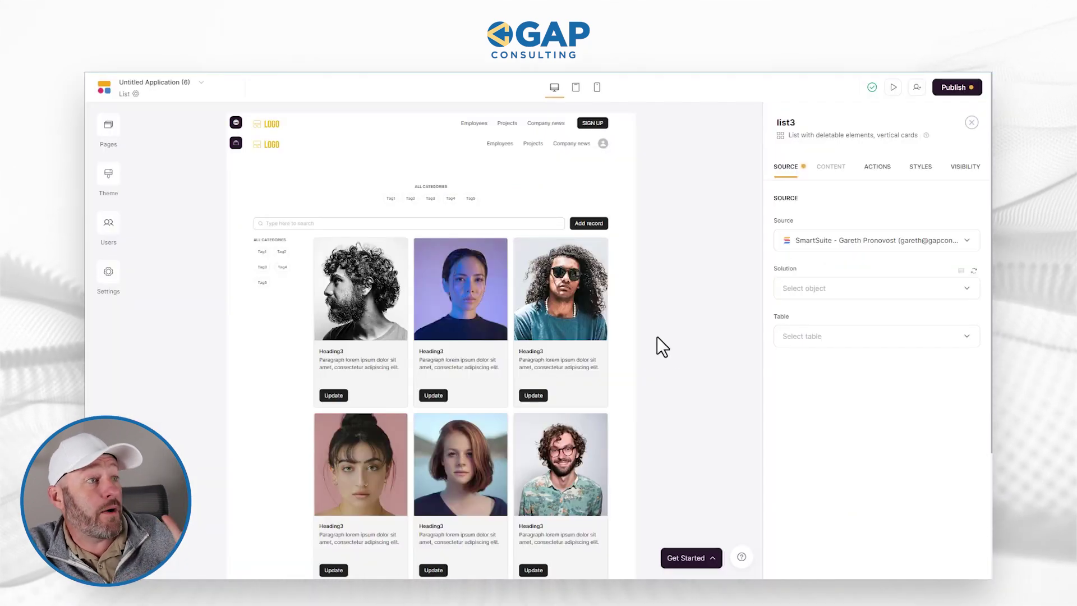
# Step: Search 'bz' and select the BZG Mastermind: Goal Tracking solution as the list's source
pyautogui.click(865, 242)
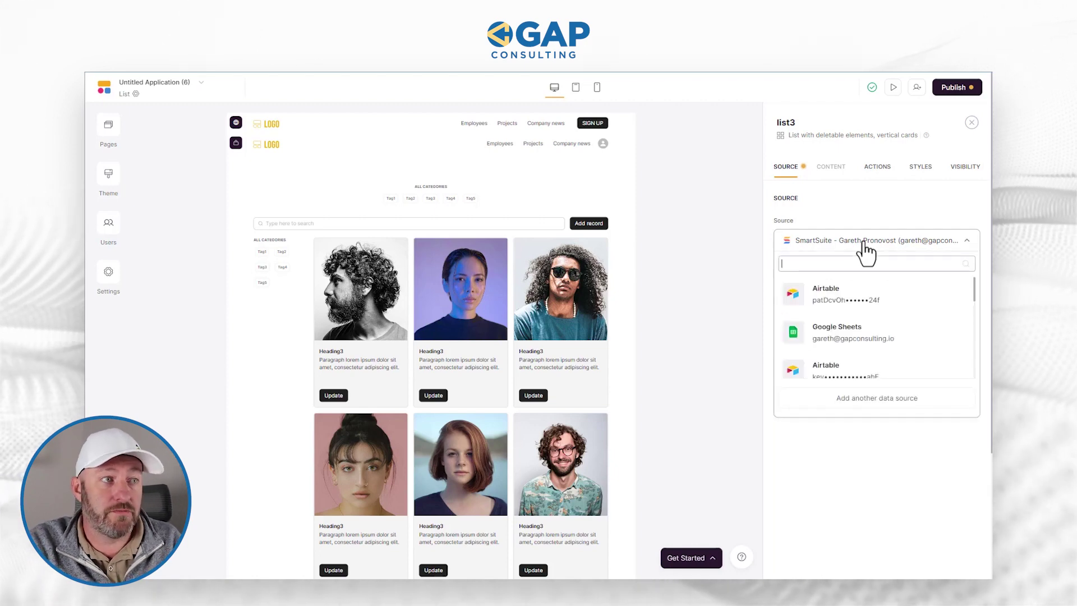
pyautogui.click(864, 242)
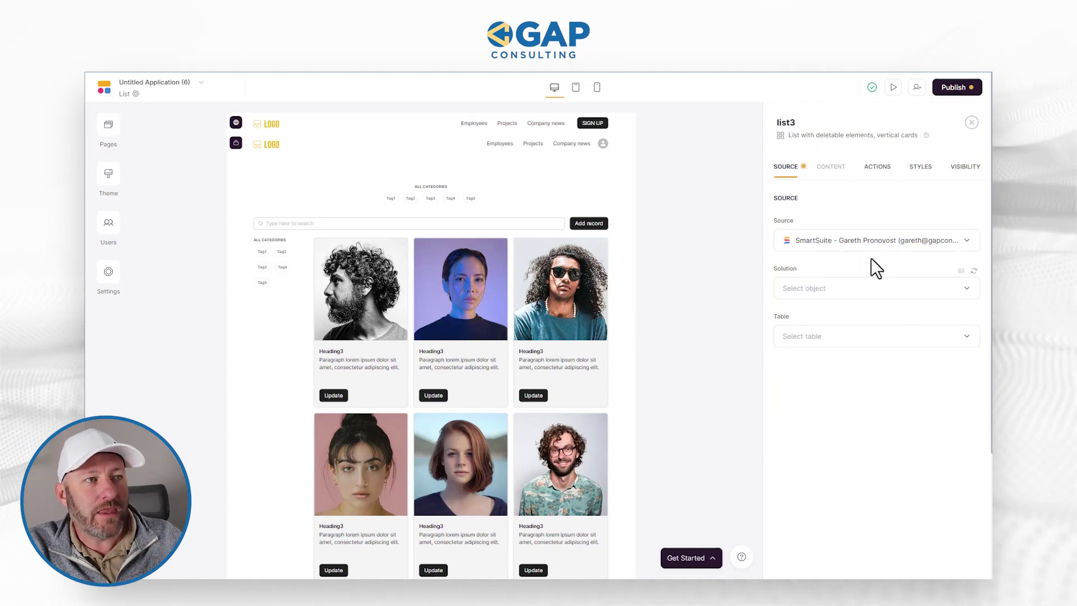
pyautogui.click(881, 289)
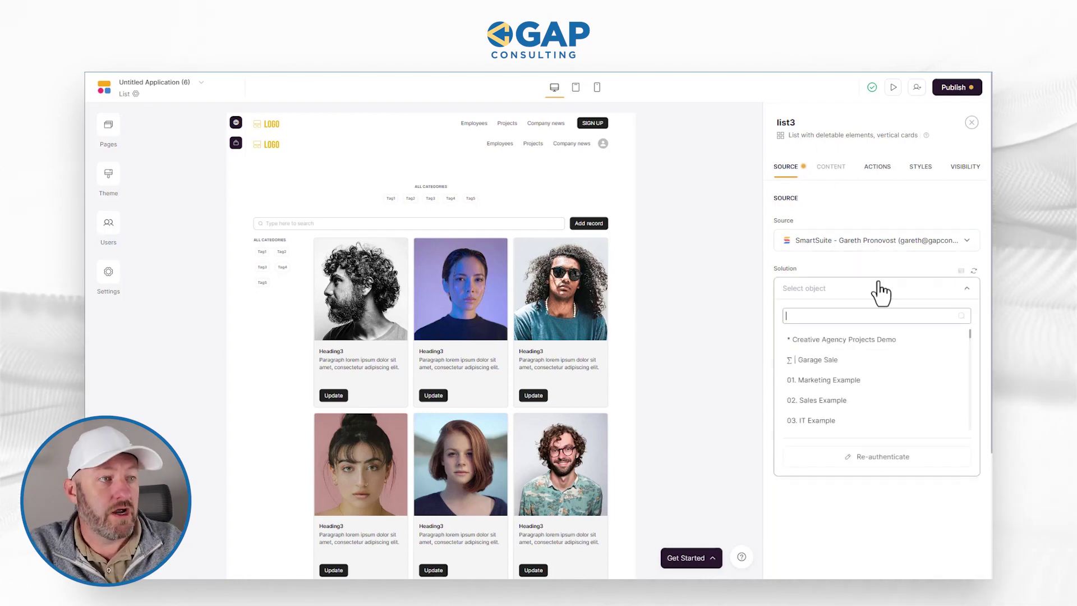
pyautogui.scroll(-5, 894, 384)
pyautogui.scroll(5, 894, 385)
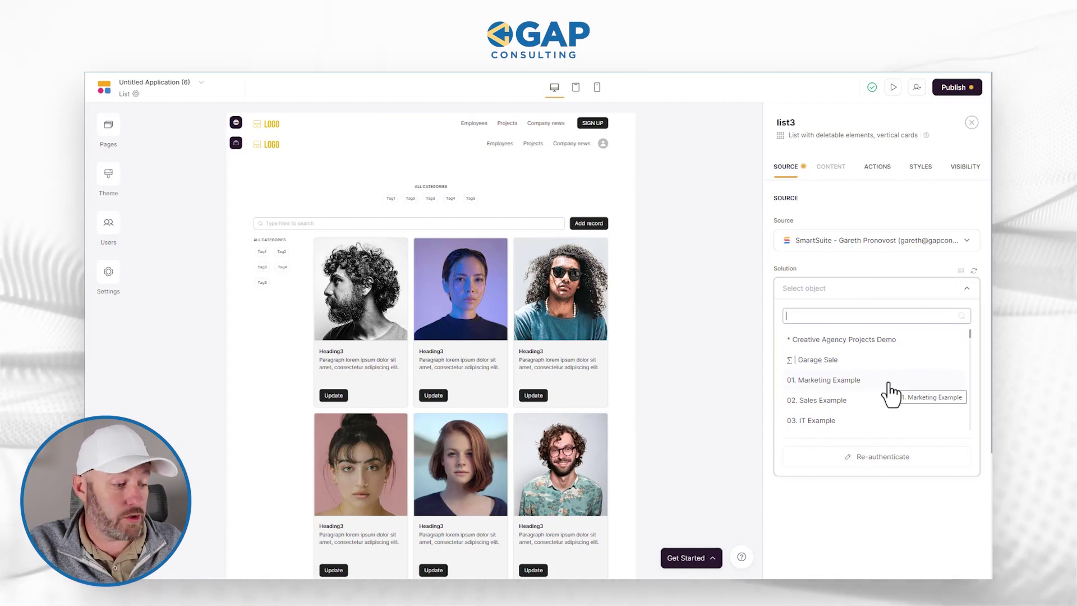
pyautogui.write('bz')
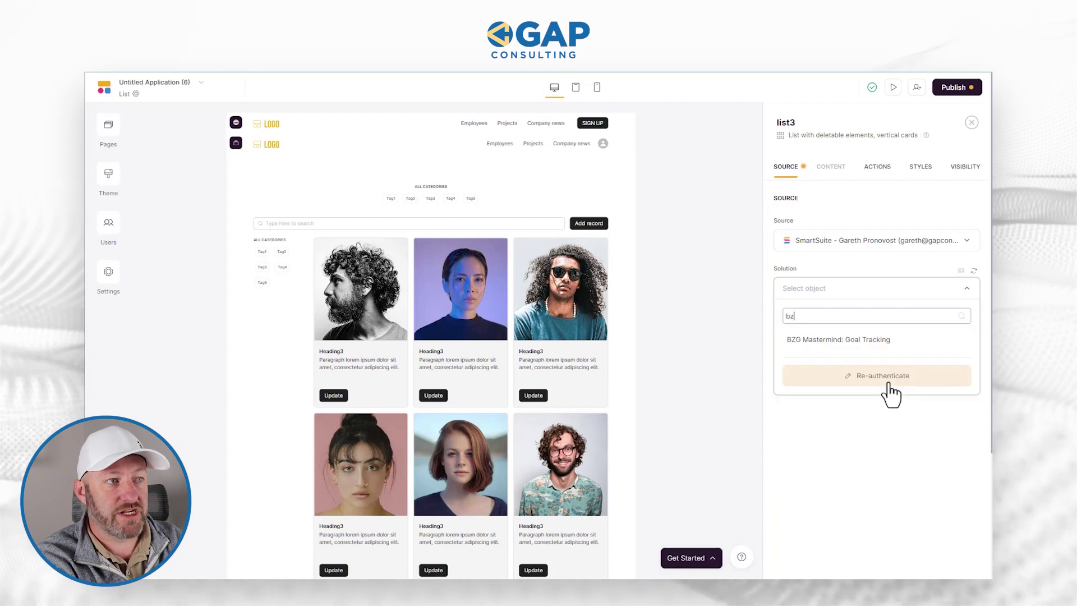
pyautogui.click(879, 343)
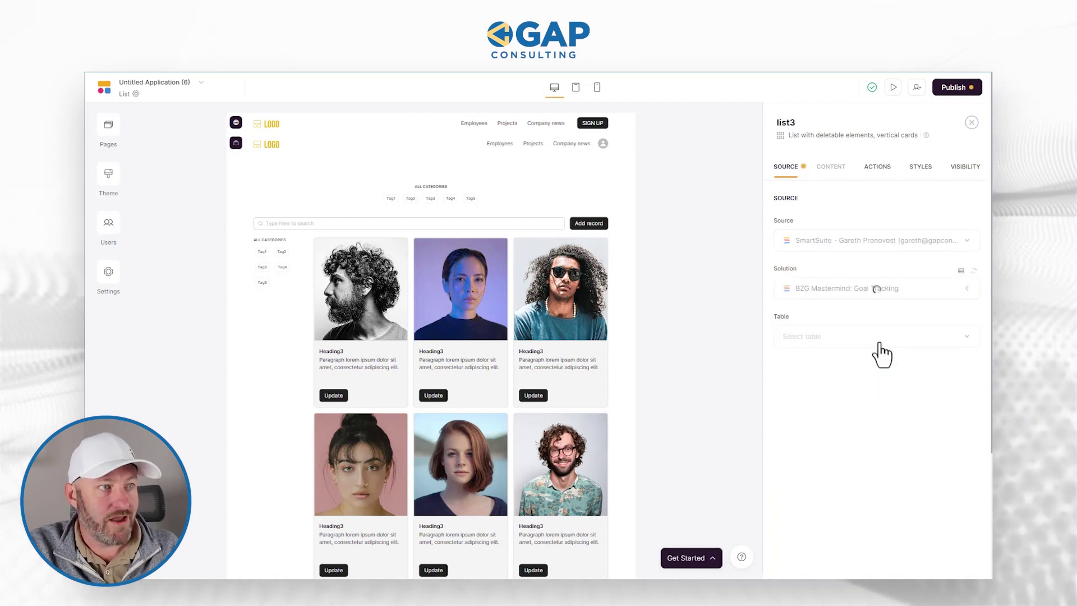
# Step: Choose the Goals table and dismiss the getting-started checklist
pyautogui.click(879, 343)
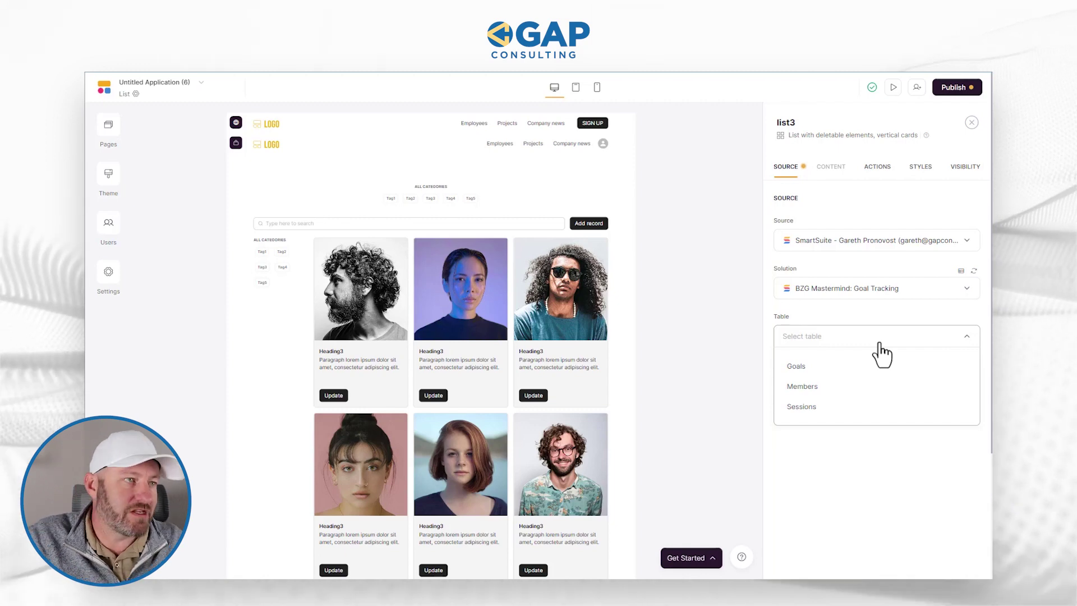
pyautogui.click(848, 368)
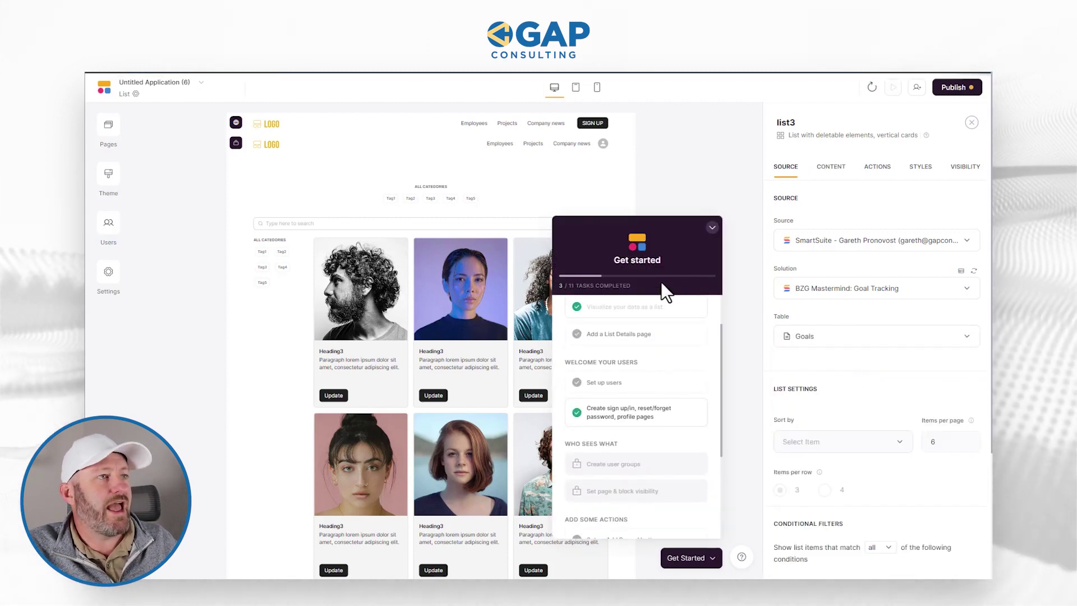
pyautogui.click(712, 227)
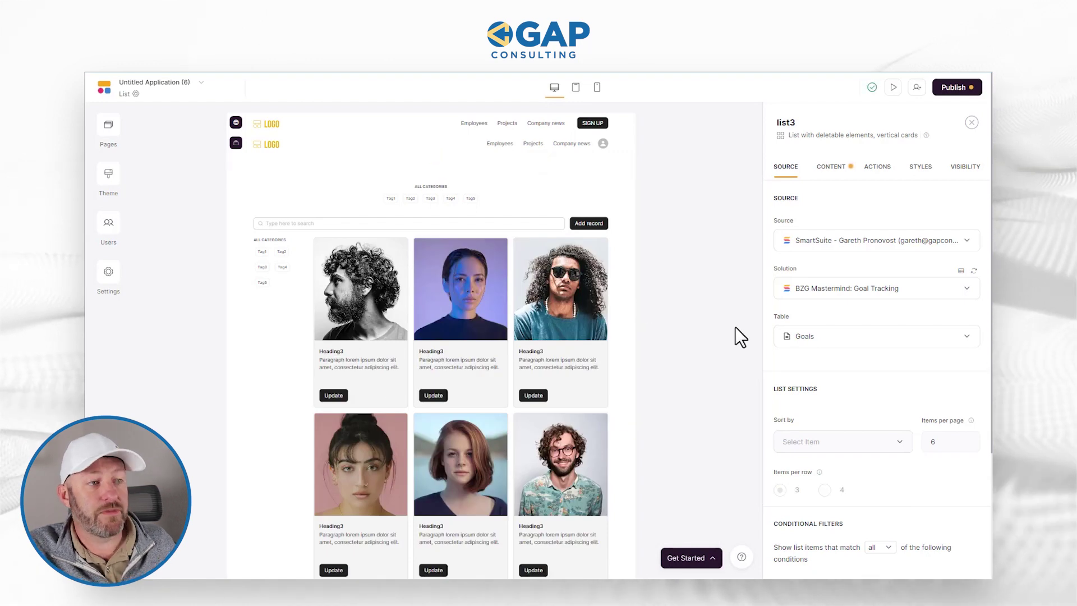
# Step: Set conditional filters to match all conditions and add a condition on the Member field
pyautogui.scroll(-2, 841, 350)
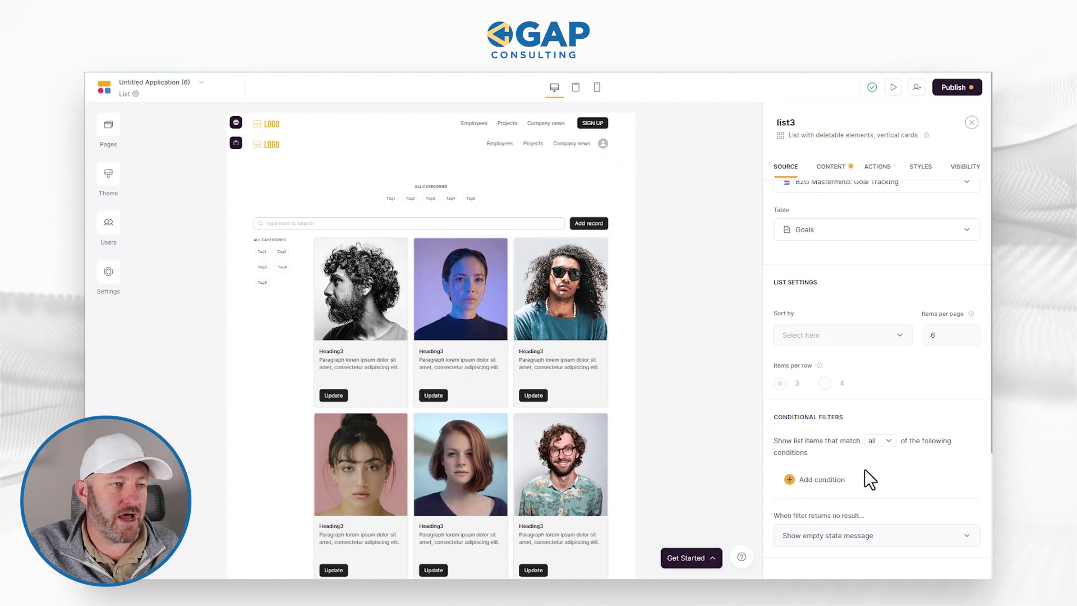
pyautogui.scroll(-1, 866, 473)
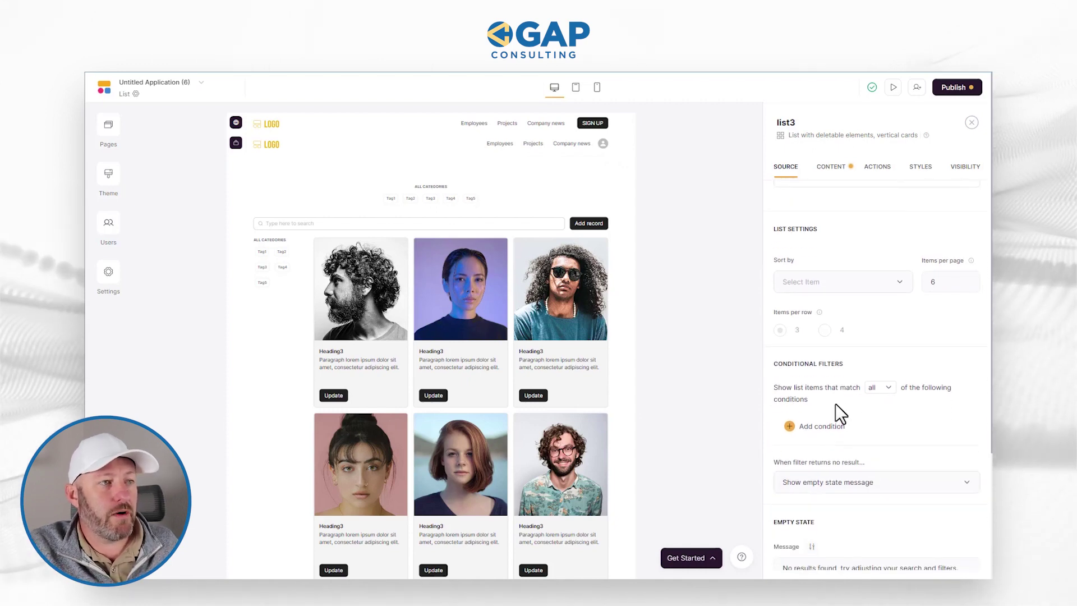
pyautogui.click(887, 388)
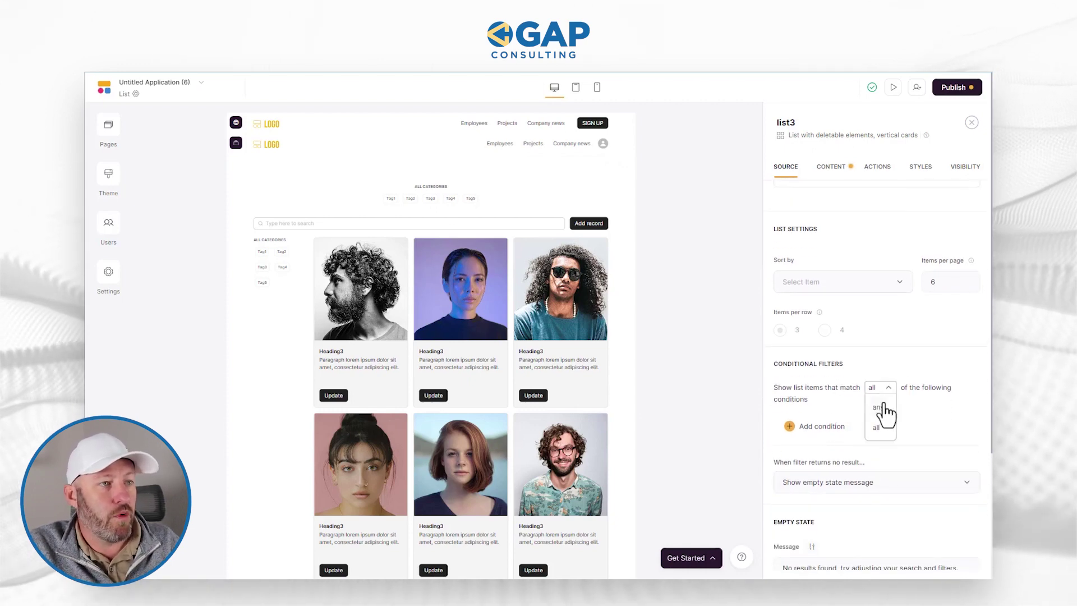
pyautogui.click(876, 427)
pyautogui.click(821, 426)
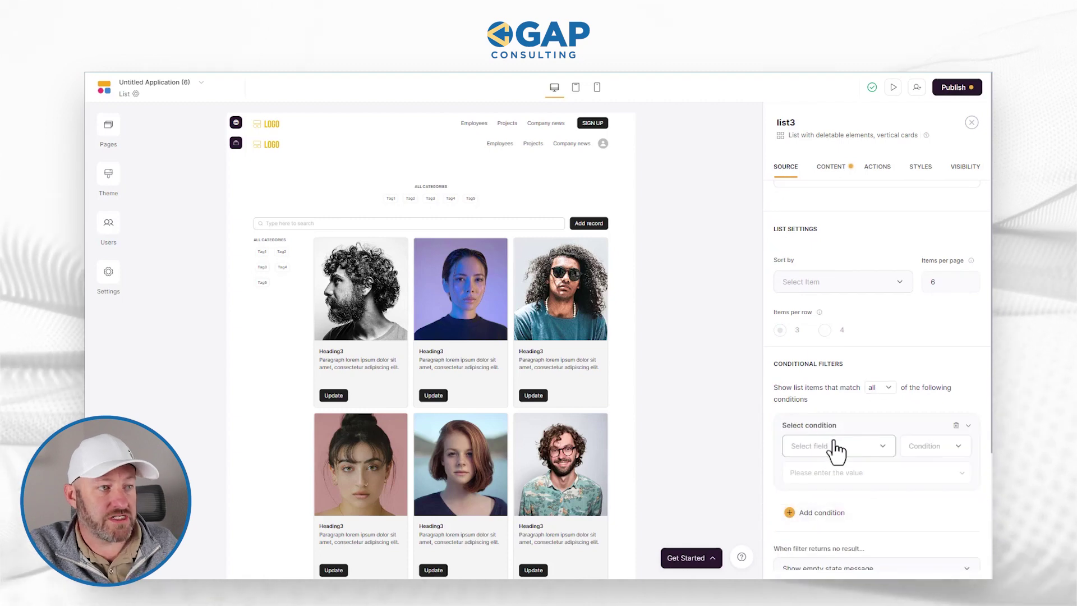
pyautogui.click(835, 447)
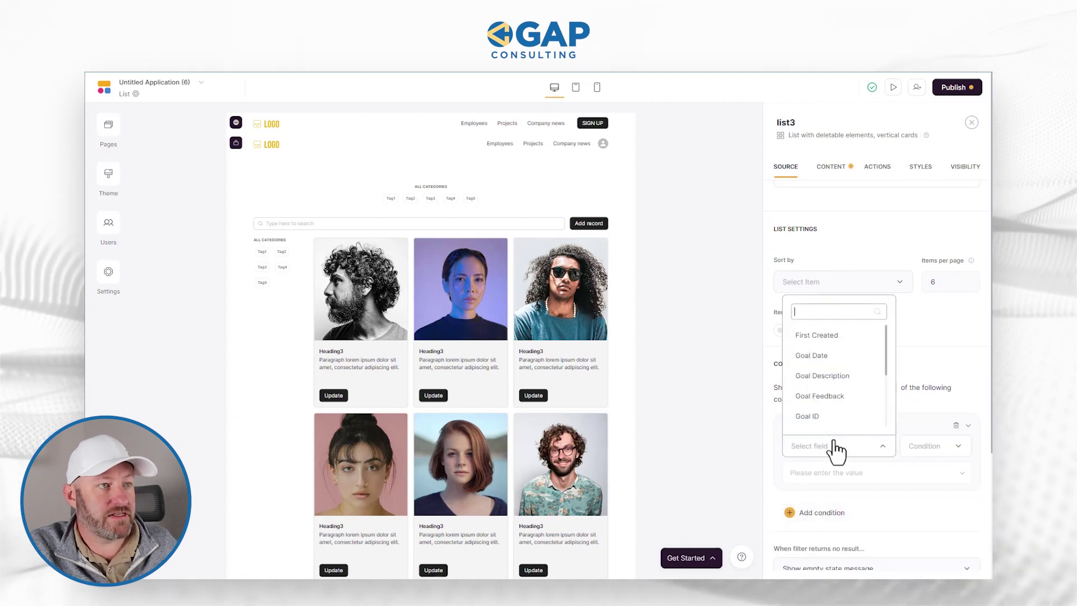
pyautogui.scroll(-1, 828, 391)
pyautogui.scroll(-1, 828, 389)
pyautogui.click(827, 384)
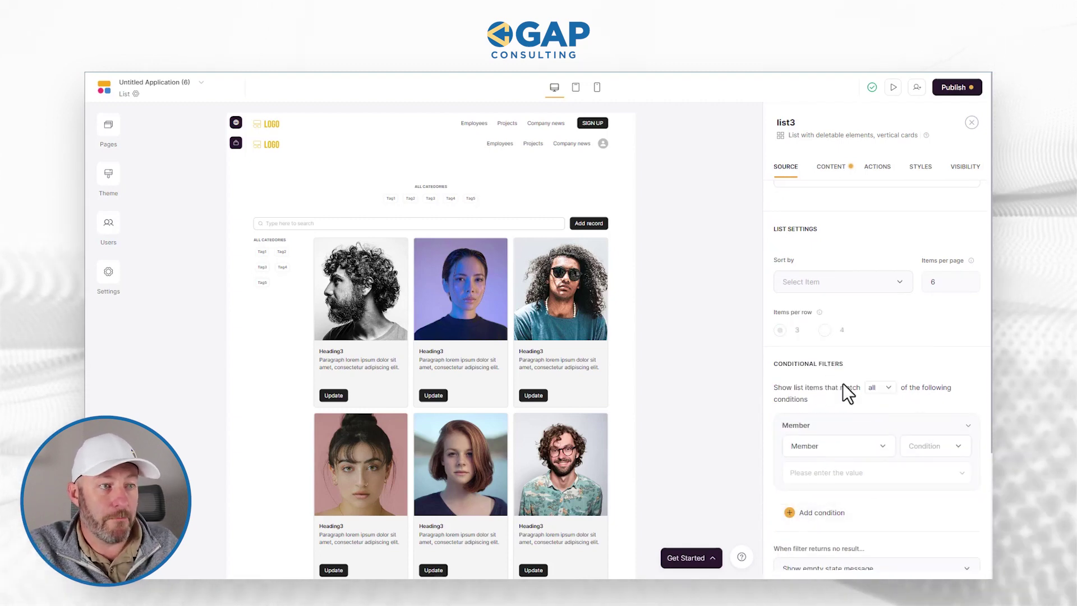
# Step: Require Member 'is' the chosen member's name, then preview the app
pyautogui.click(931, 448)
pyautogui.click(919, 336)
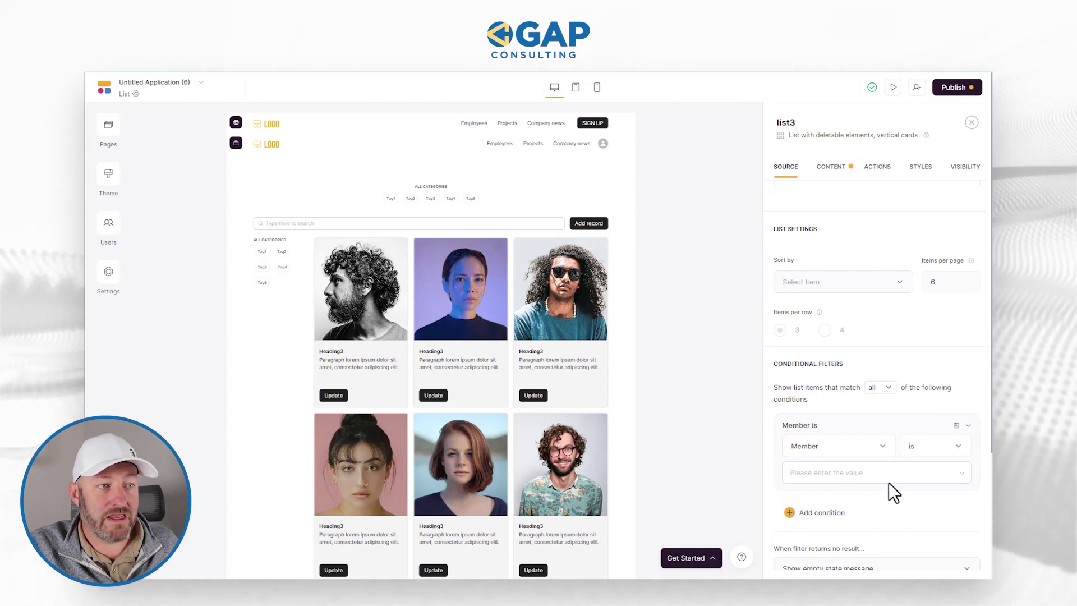
pyautogui.write('Gareth Pronovost')
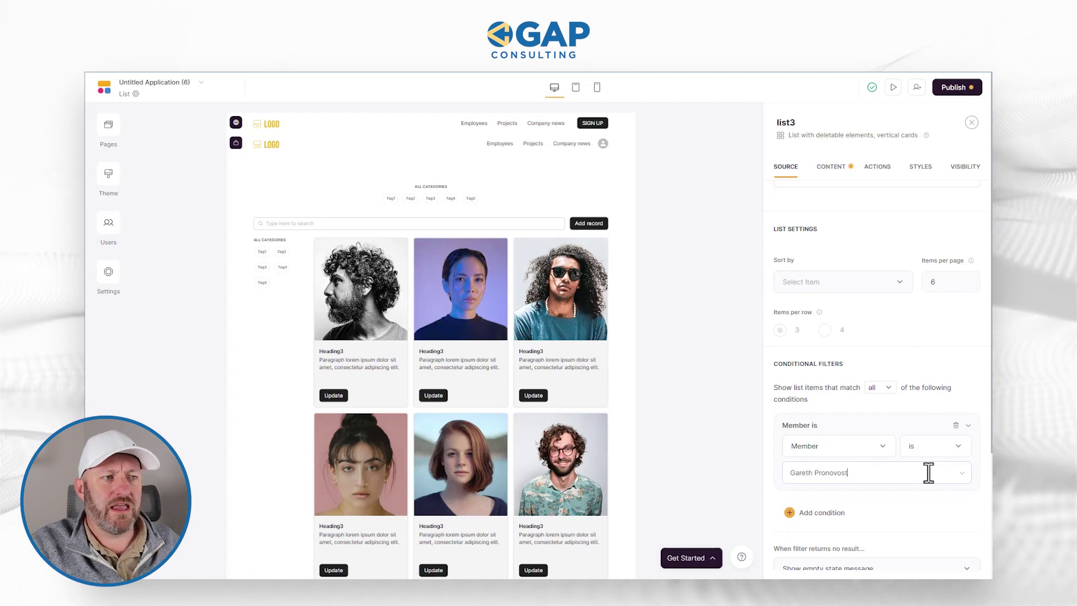
pyautogui.press('Return')
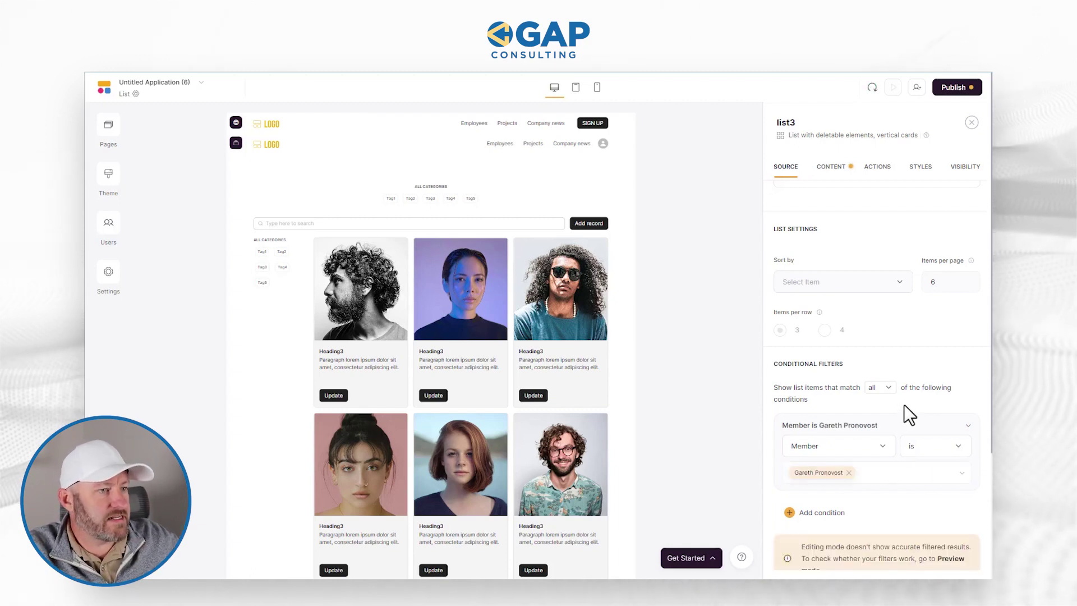
pyautogui.scroll(-3, 904, 405)
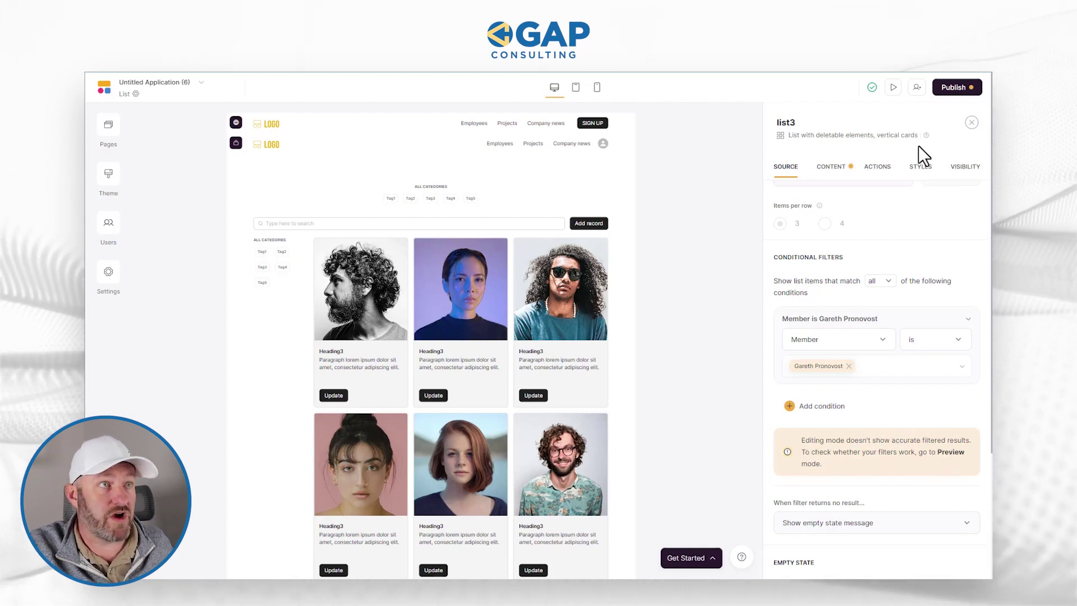
pyautogui.click(894, 88)
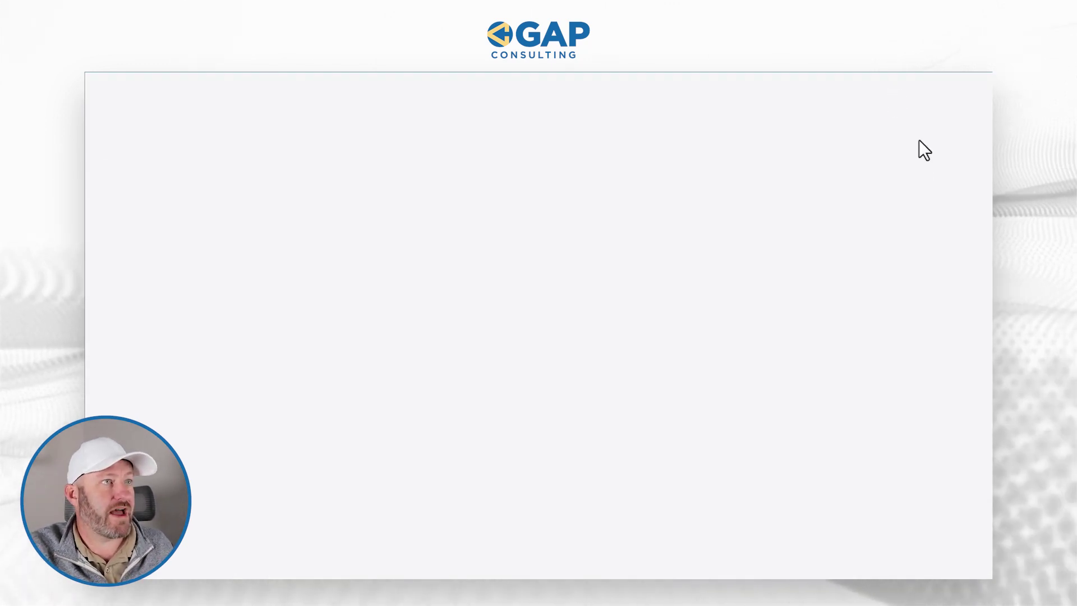
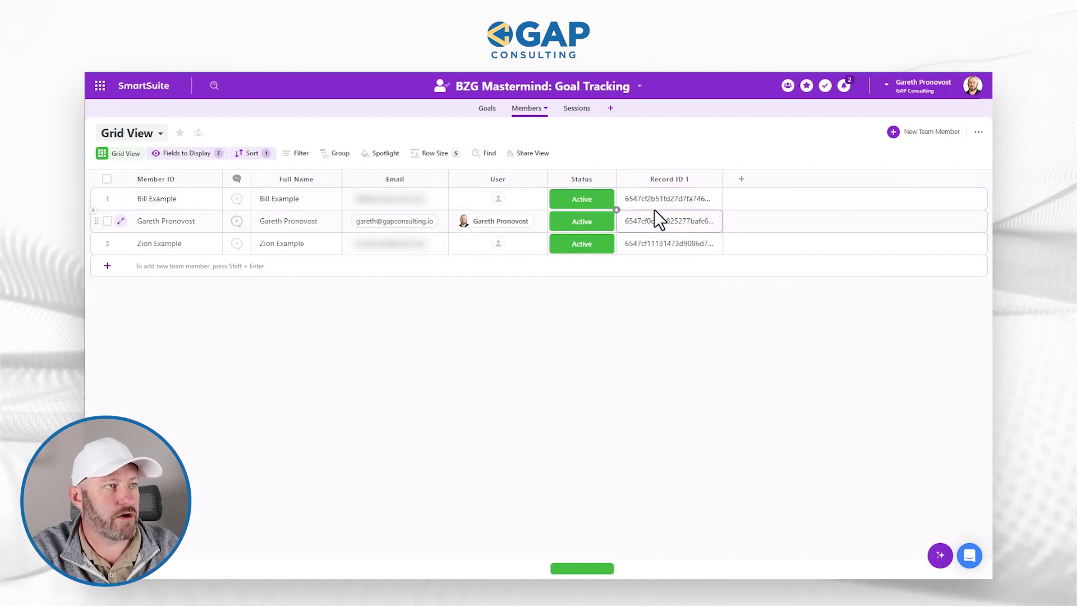
# Step: Add a Lookup field to the Goals table linked through Member, looking up Member ID
pyautogui.moveTo(722, 179); pyautogui.dragTo(779, 179)
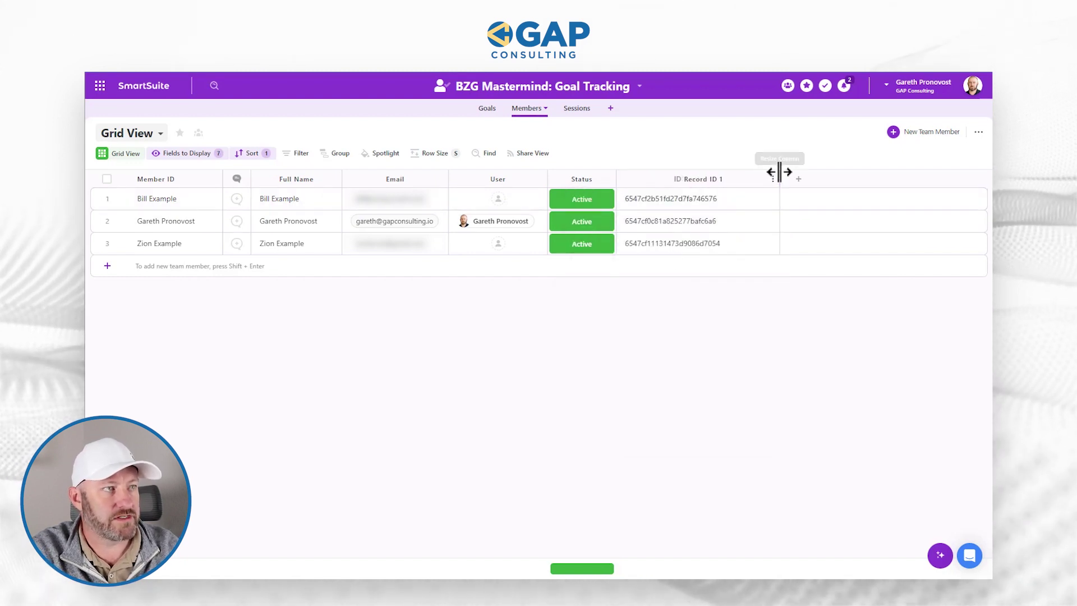
pyautogui.click(487, 109)
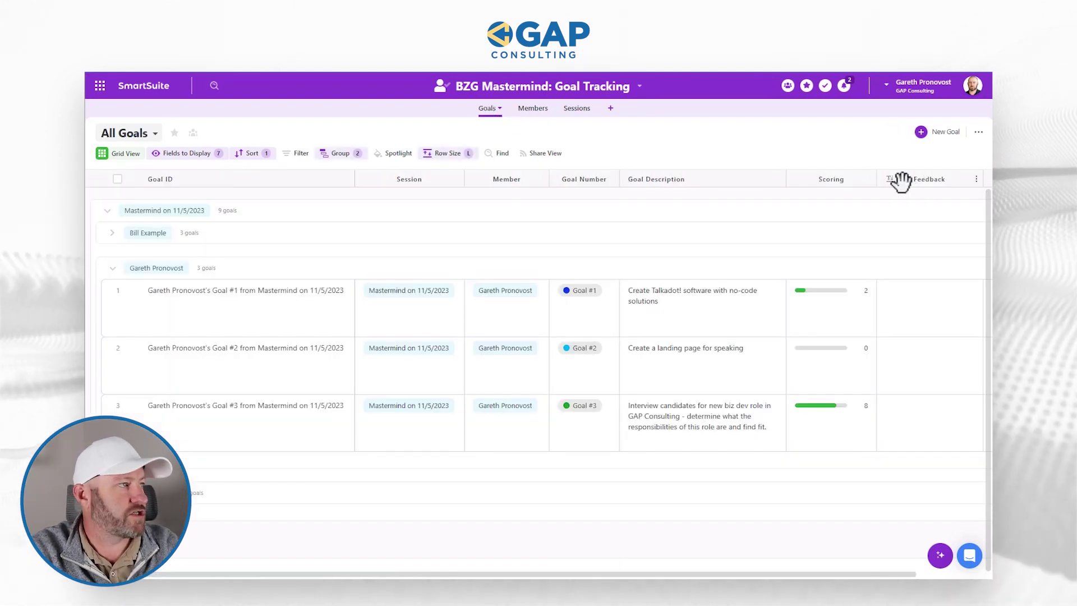
pyautogui.hscroll(3, 781, 241)
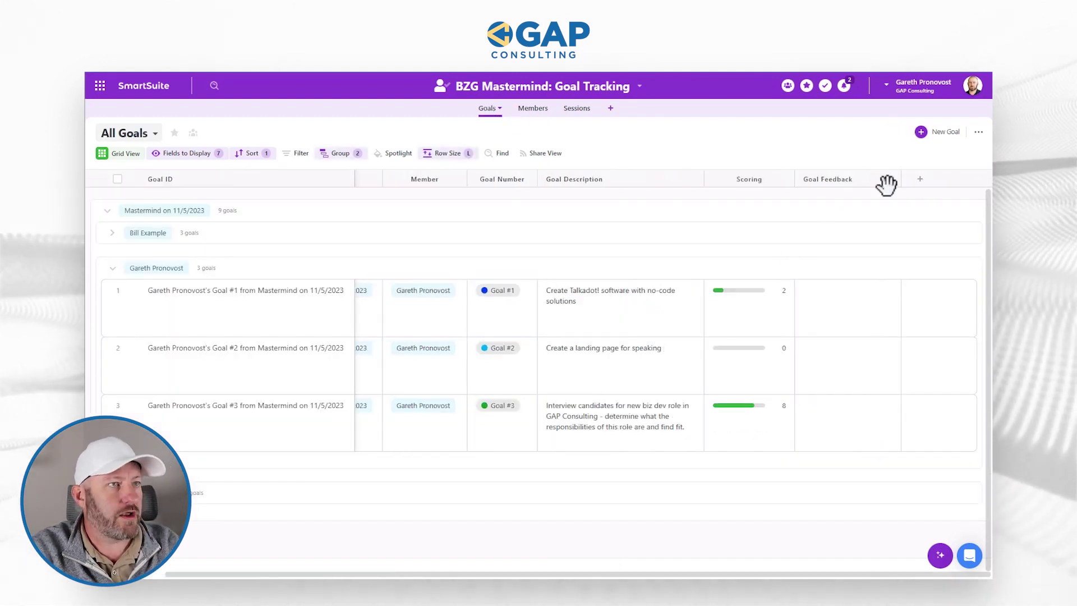
pyautogui.click(922, 185)
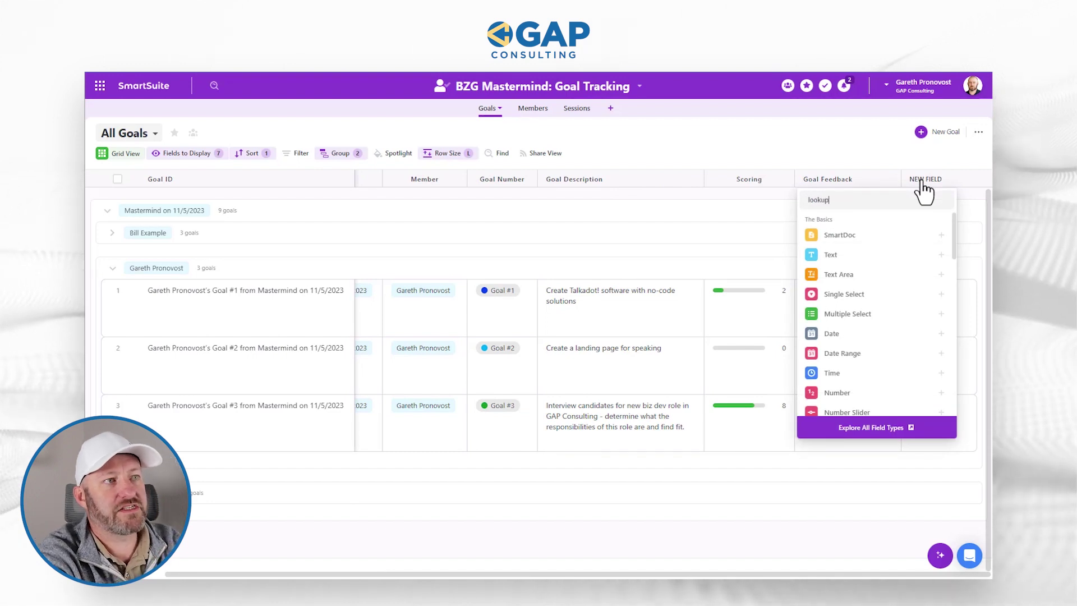
pyautogui.click(894, 237)
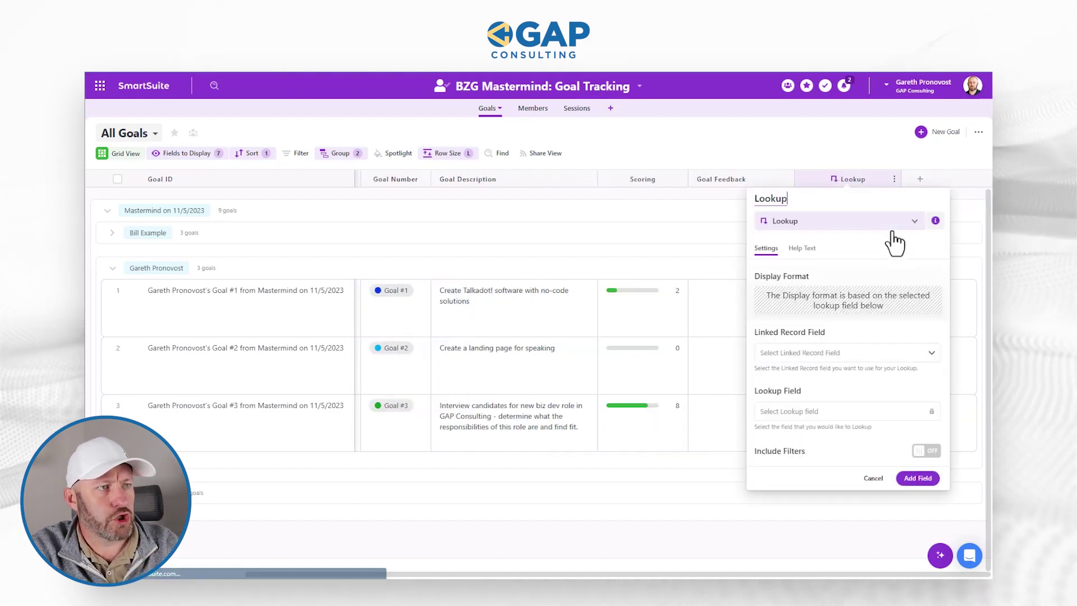
pyautogui.click(839, 353)
pyautogui.click(810, 375)
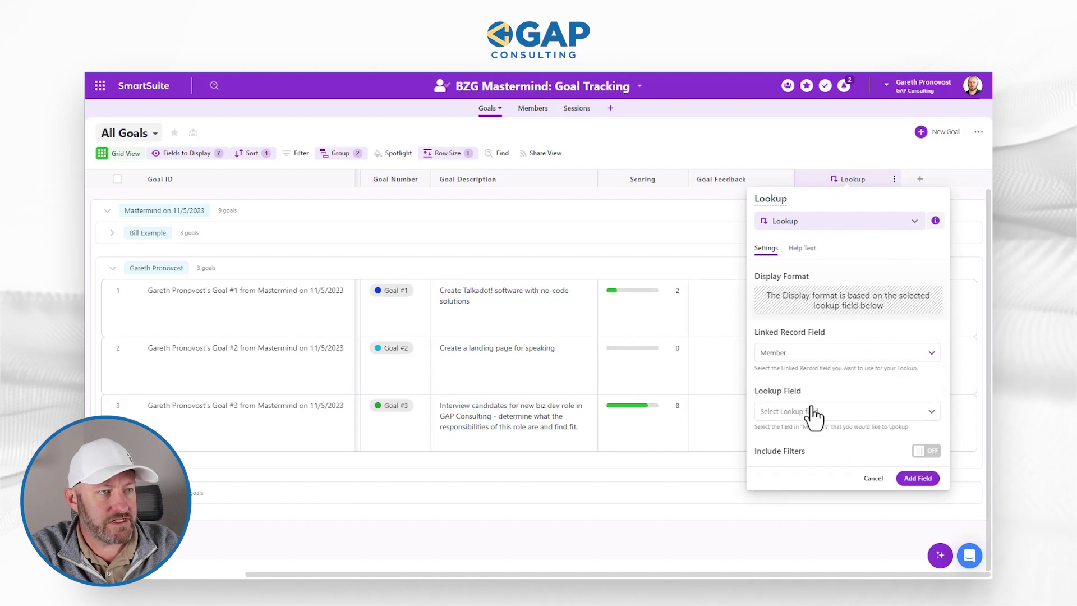
pyautogui.click(808, 412)
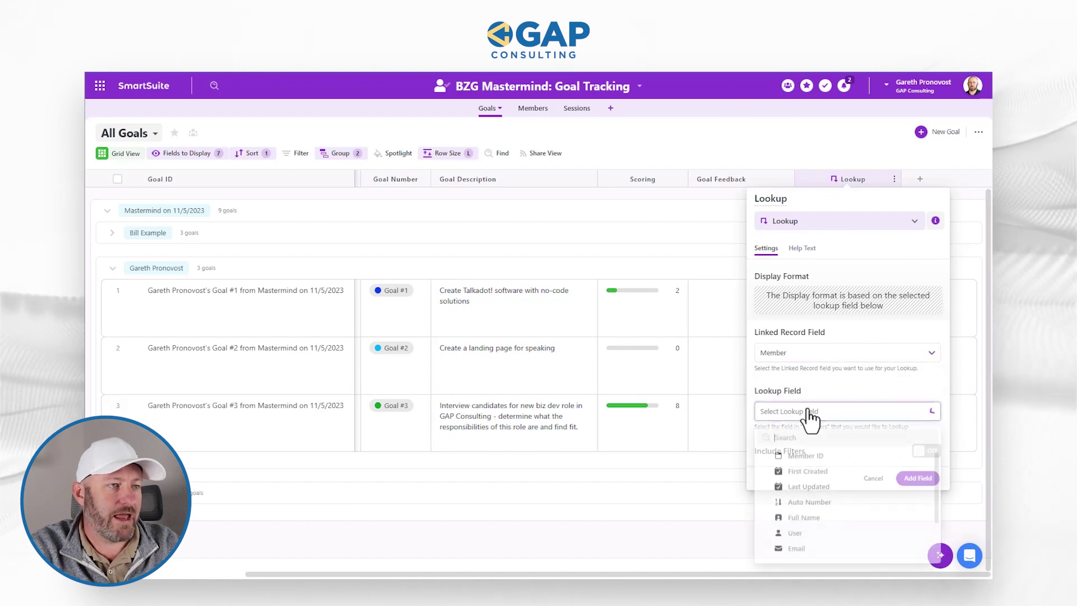
pyautogui.click(805, 453)
pyautogui.click(919, 479)
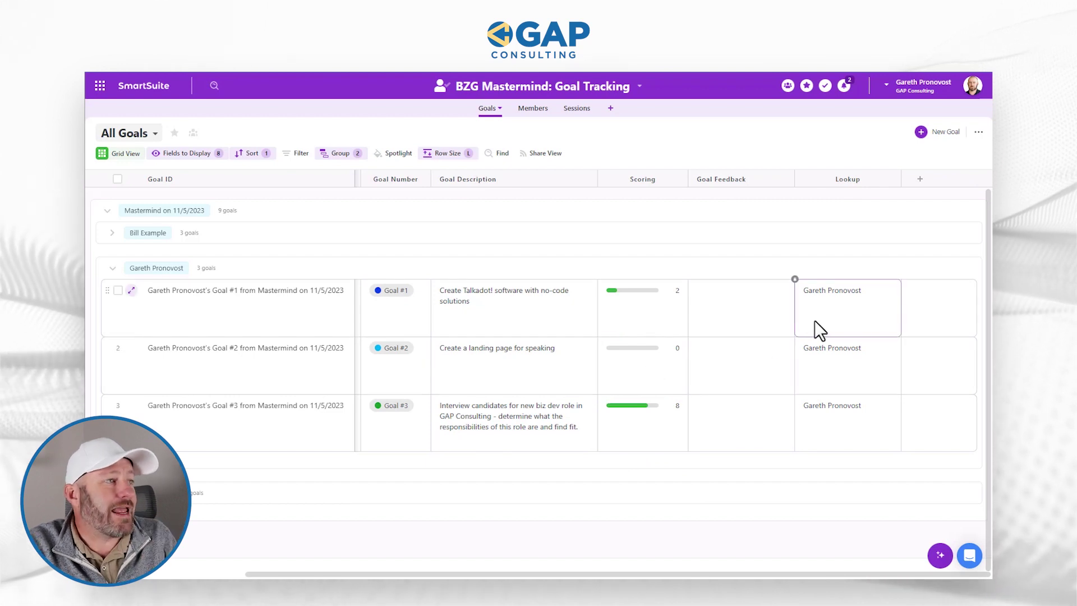
# Step: Change the Lookup field to pull the member's Record ID 1 and check the first goal's value
pyautogui.hscroll(-3, 309, 317)
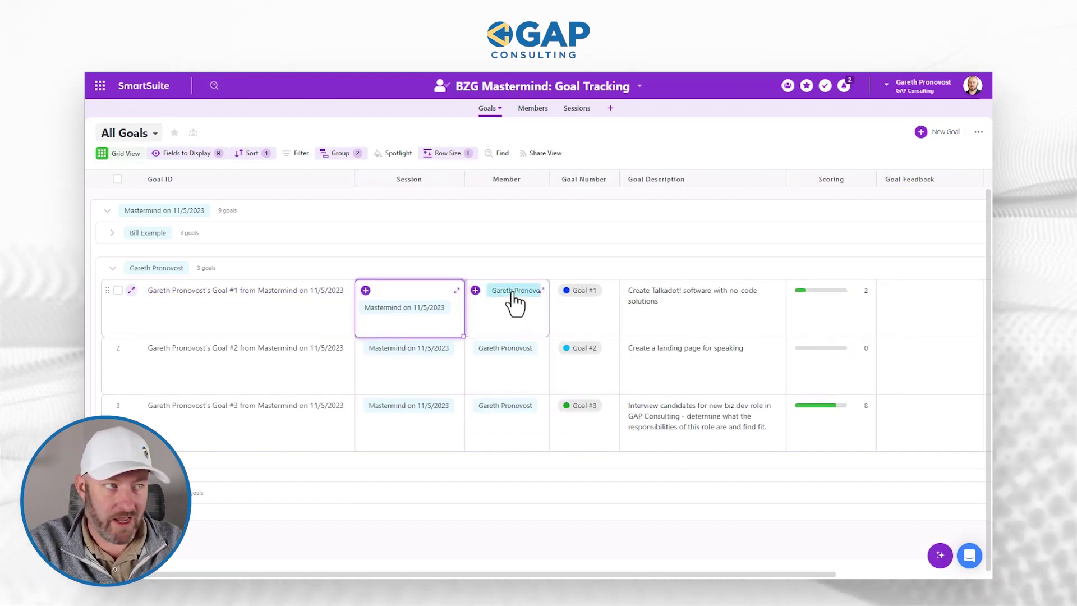
pyautogui.press('Right')
pyautogui.press('Right')
pyautogui.press('Right')
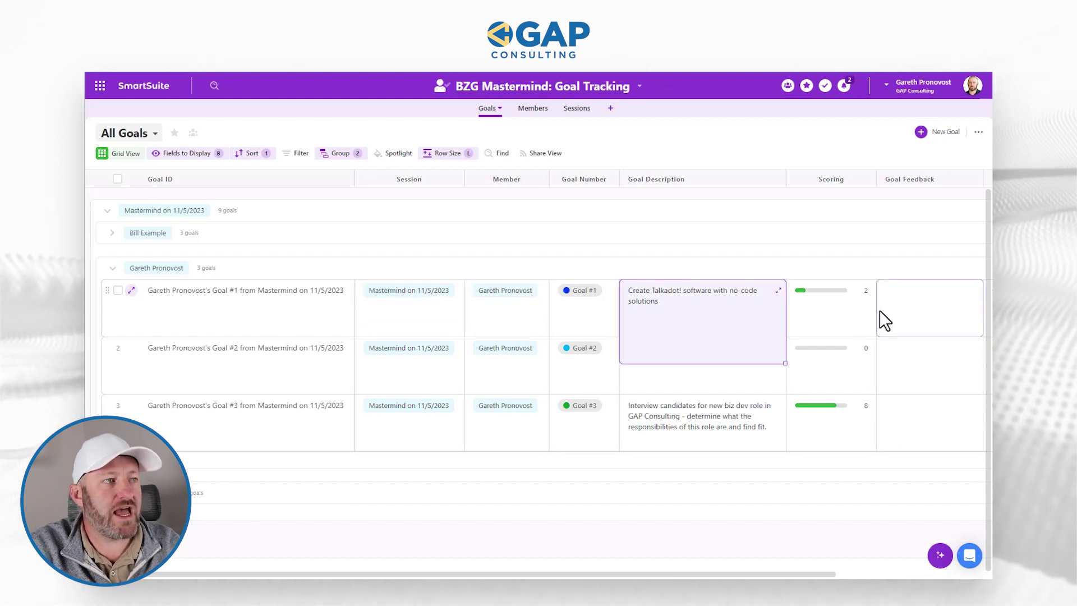
pyautogui.press('Tab')
pyautogui.press('Tab')
pyautogui.press('Tab')
pyautogui.press('Tab')
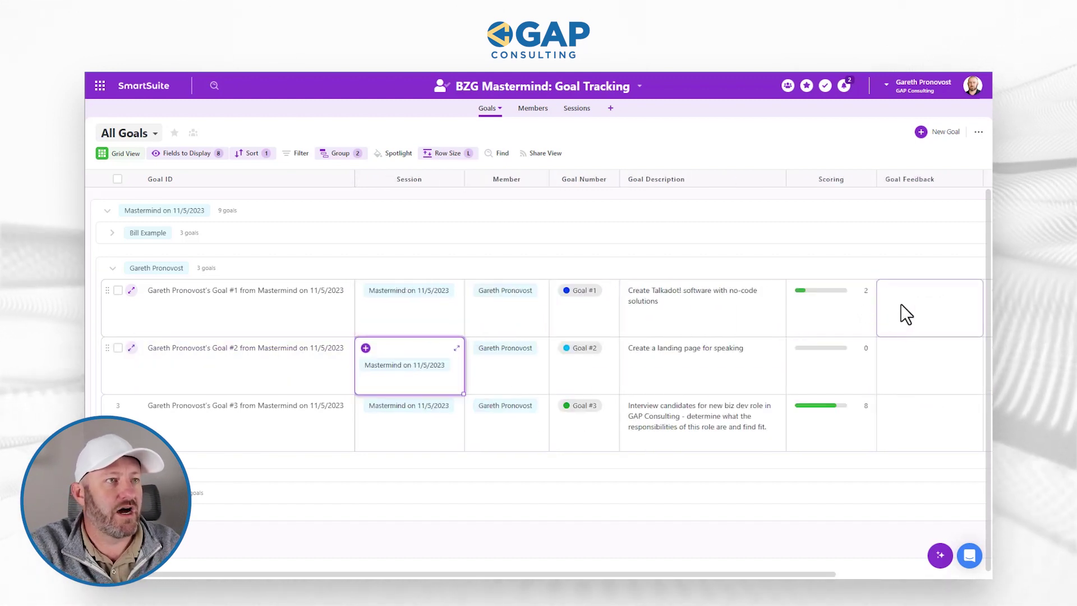
pyautogui.hotkey('shift', 'Tab')
pyautogui.click(928, 175)
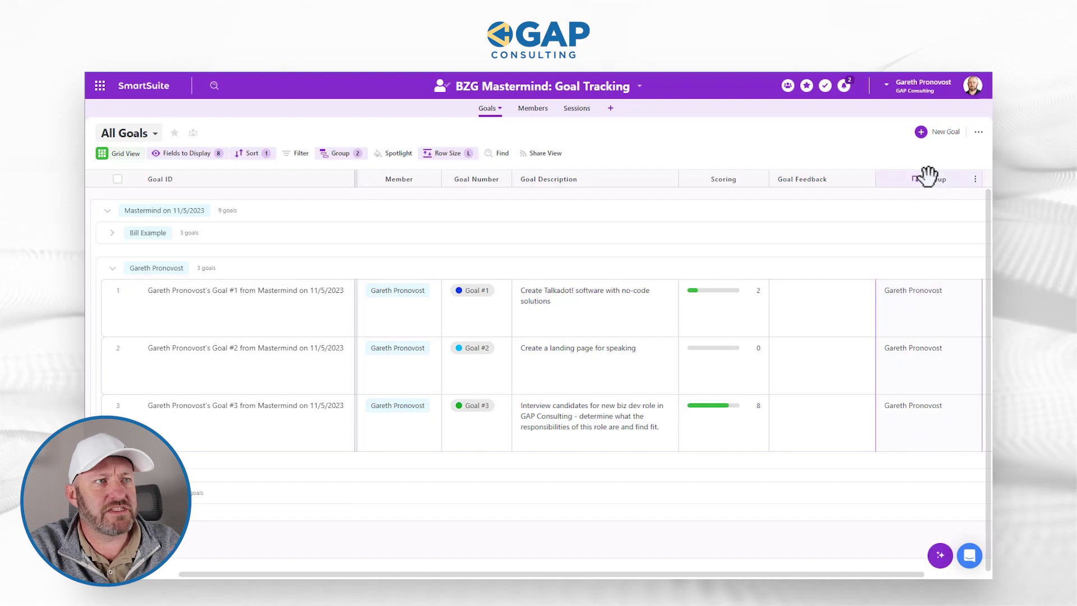
pyautogui.click(862, 352)
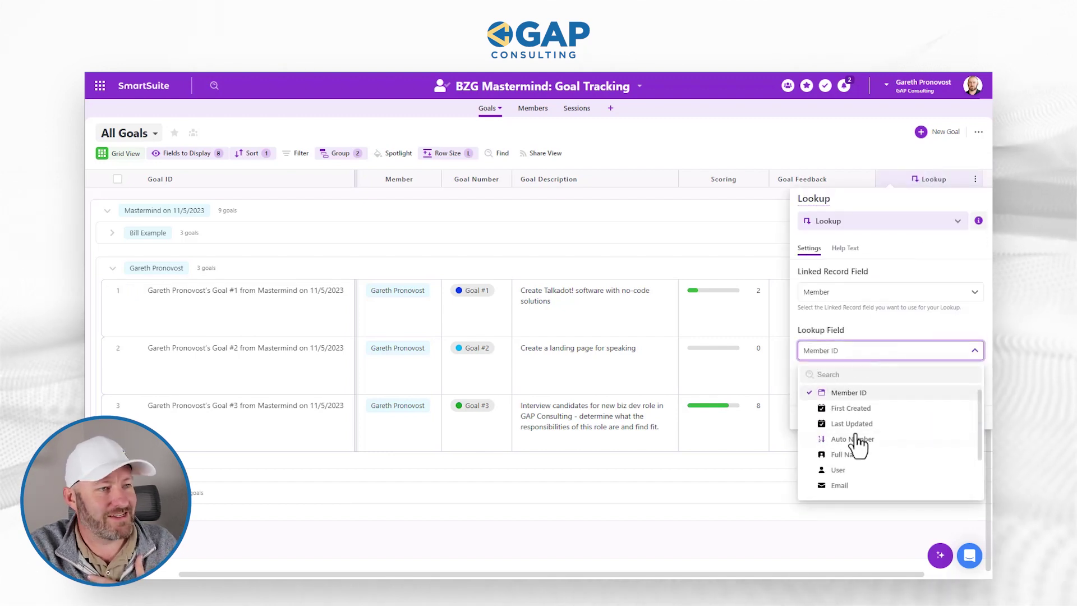
pyautogui.scroll(-2, 856, 446)
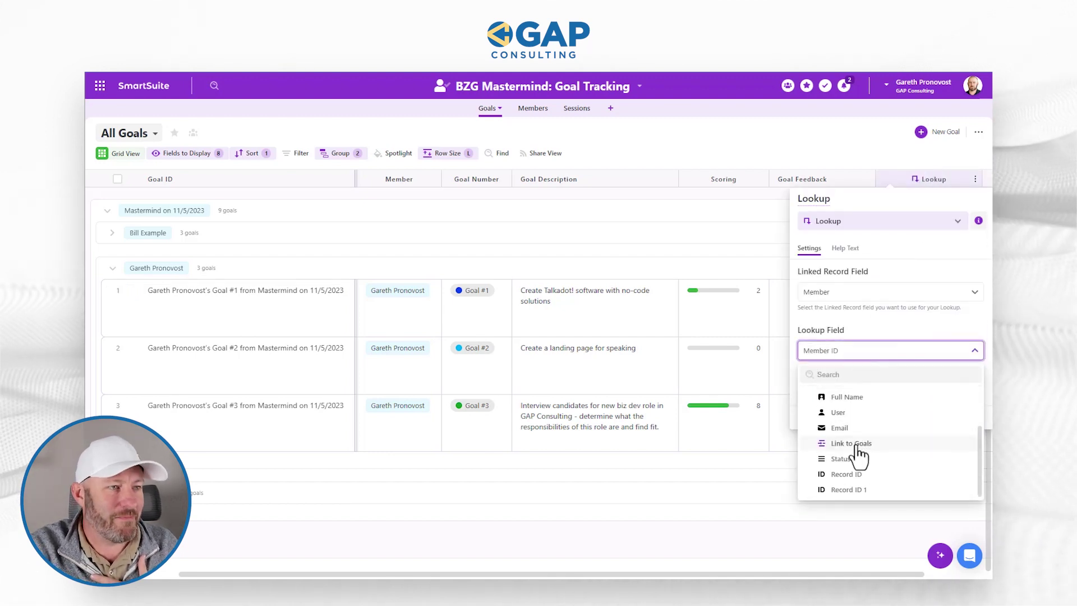
pyautogui.click(847, 490)
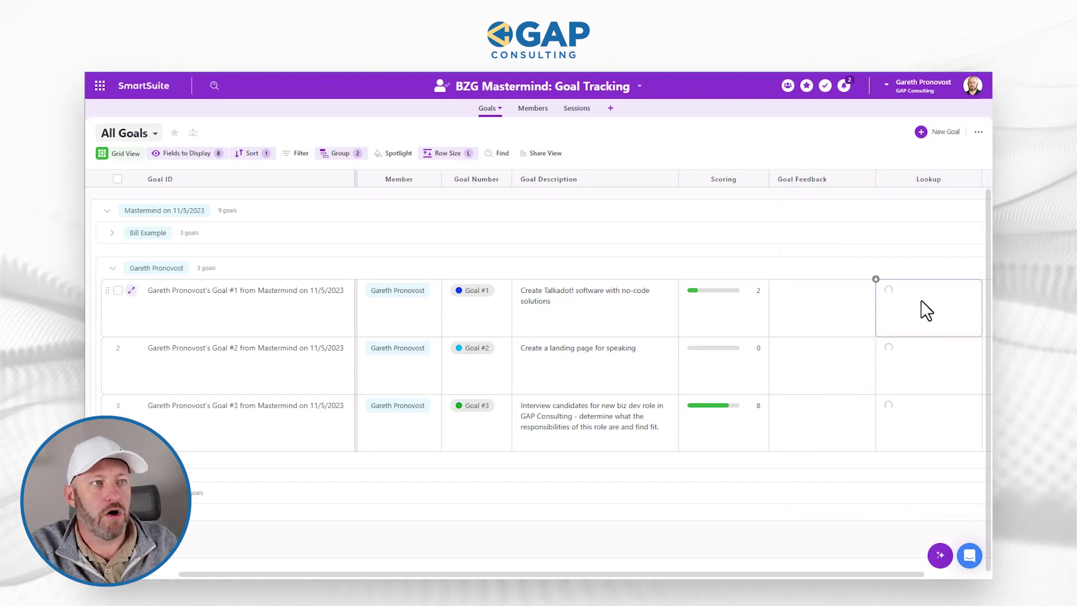
pyautogui.click(909, 331)
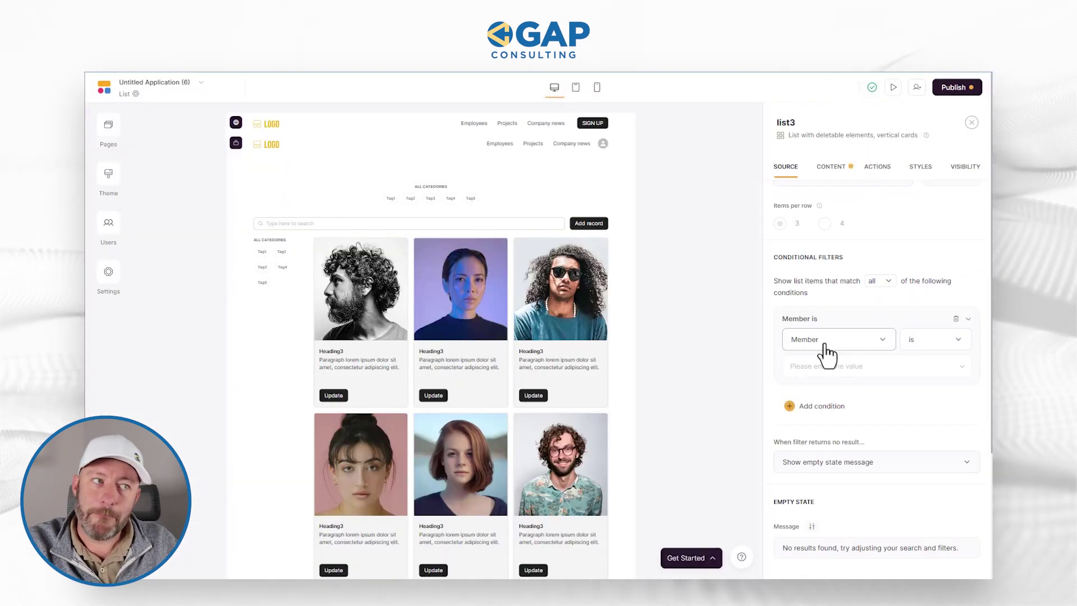
# Step: Refresh the list block's SmartSuite source so the Goals table's new Lookup field loads
pyautogui.click(827, 353)
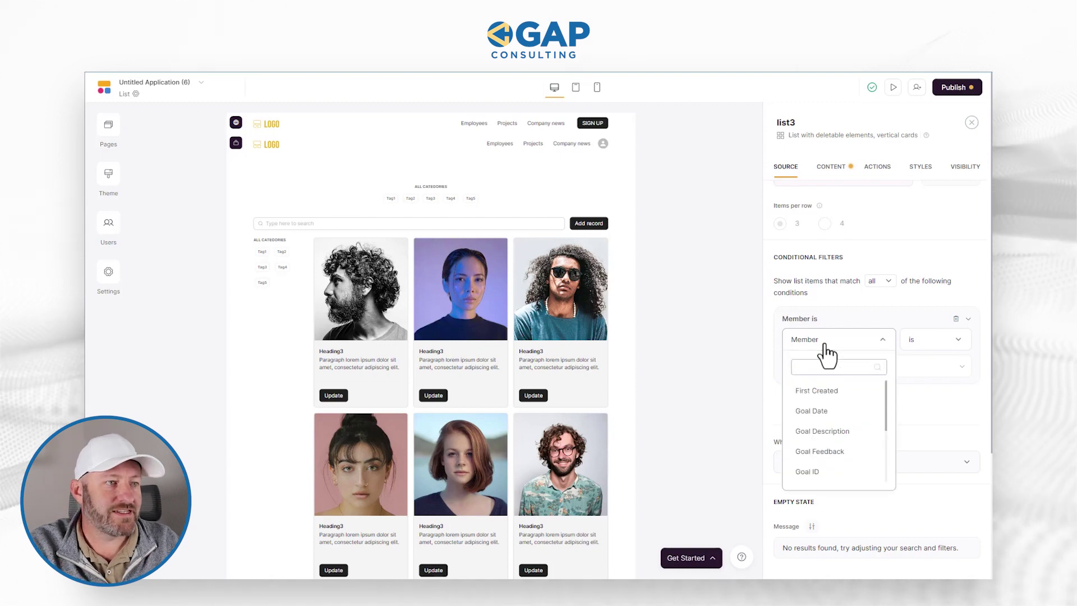
pyautogui.scroll(-5, 823, 427)
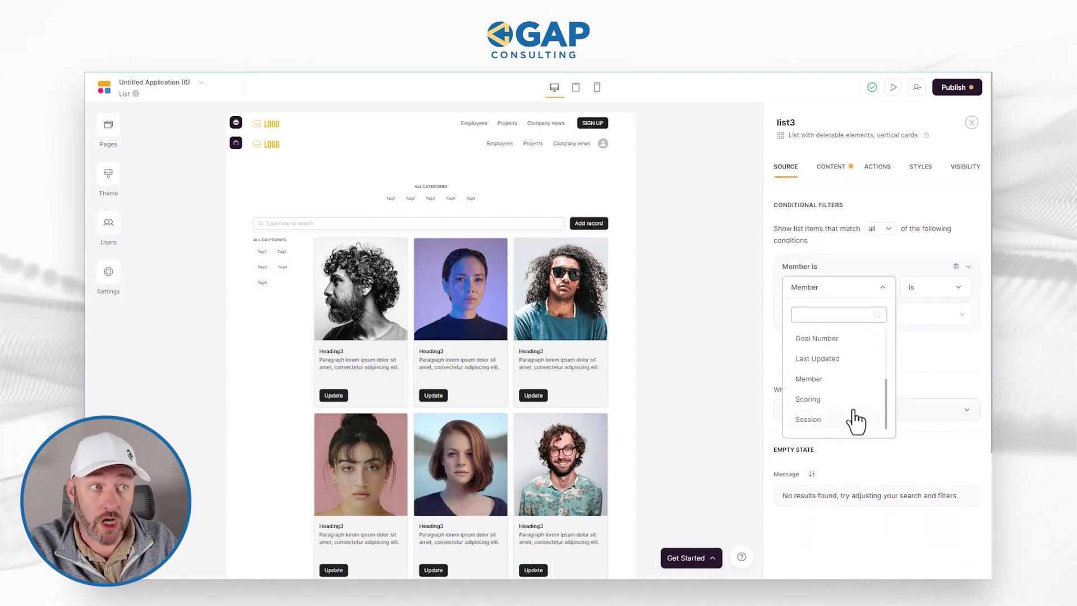
pyautogui.scroll(3, 947, 370)
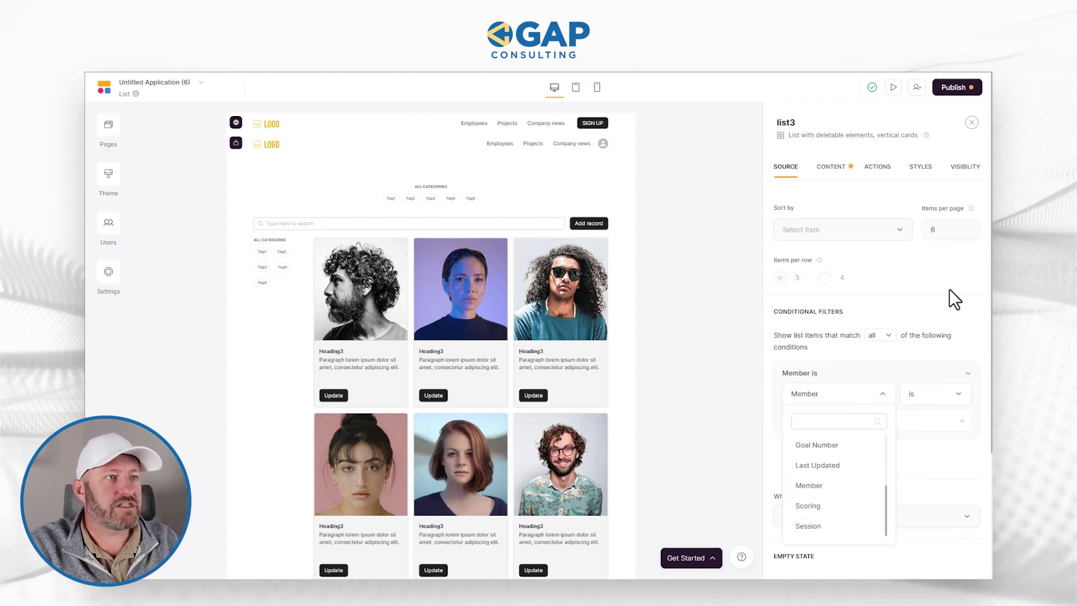
pyautogui.scroll(6, 933, 297)
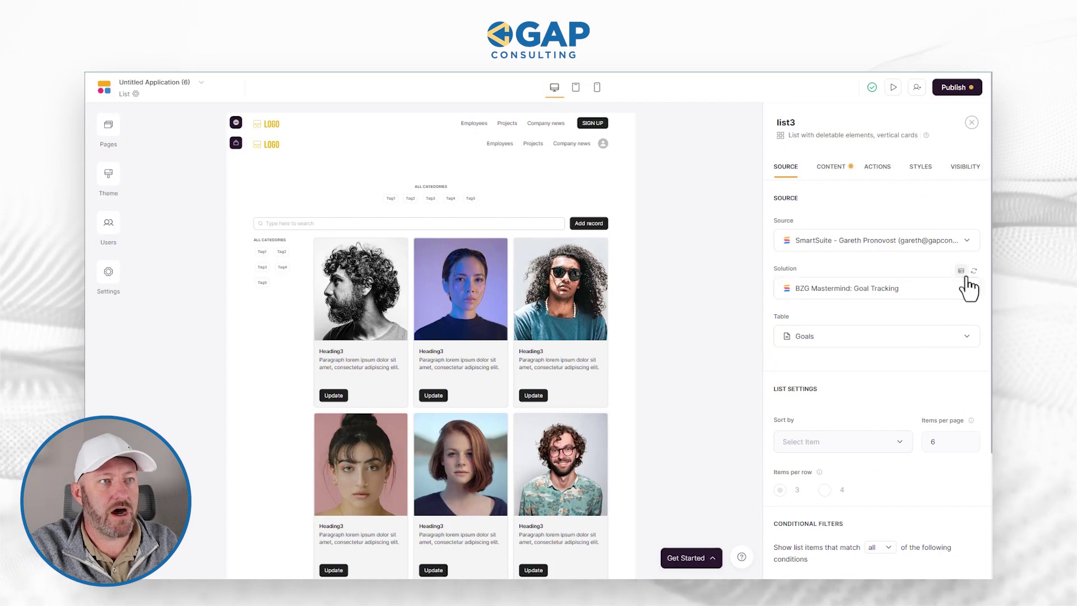
pyautogui.click(974, 272)
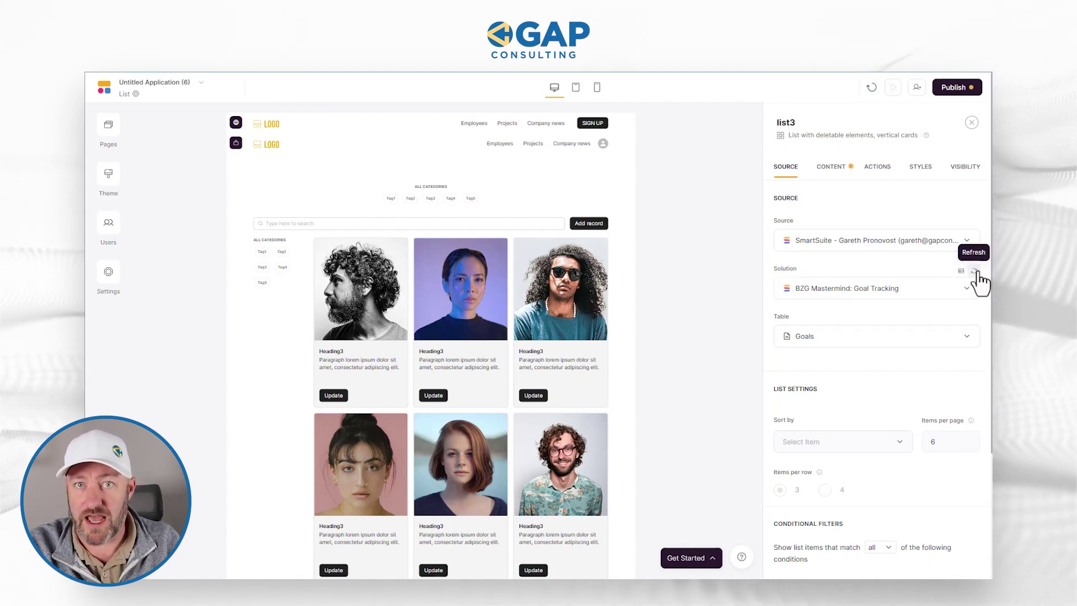
pyautogui.scroll(-4, 947, 284)
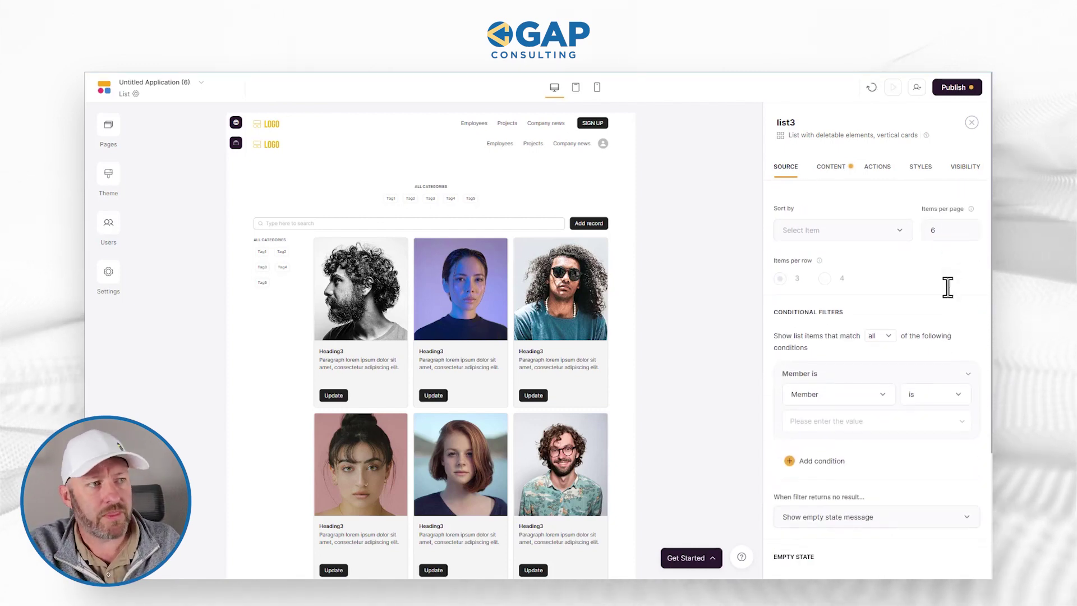
# Step: Switch the conditional filter to Lookup, paste the member's record ID as value, then preview
pyautogui.click(868, 407)
pyautogui.scroll(-5, 846, 481)
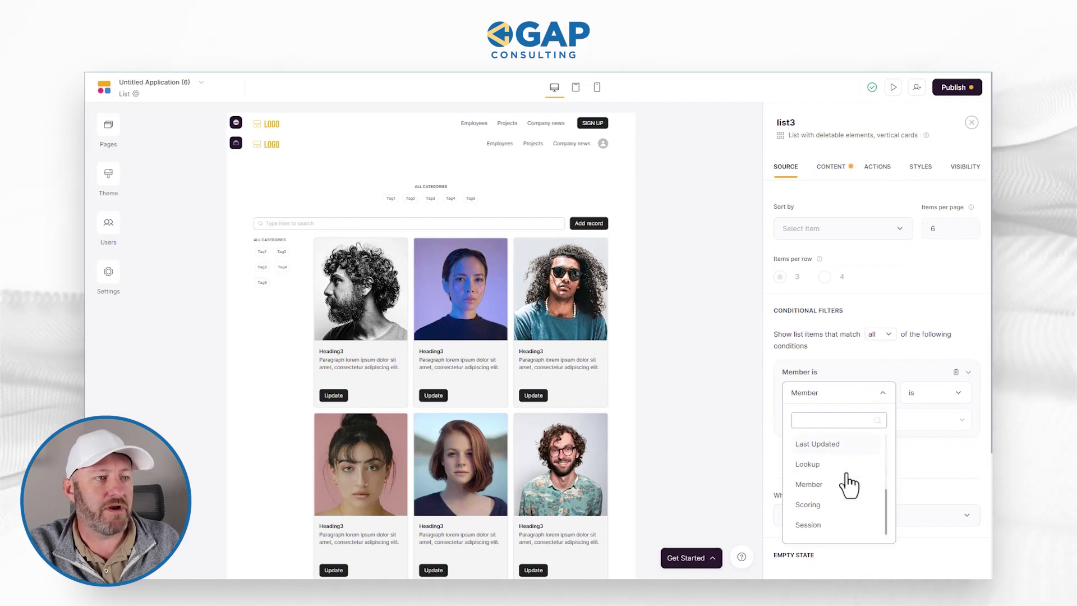
pyautogui.click(808, 411)
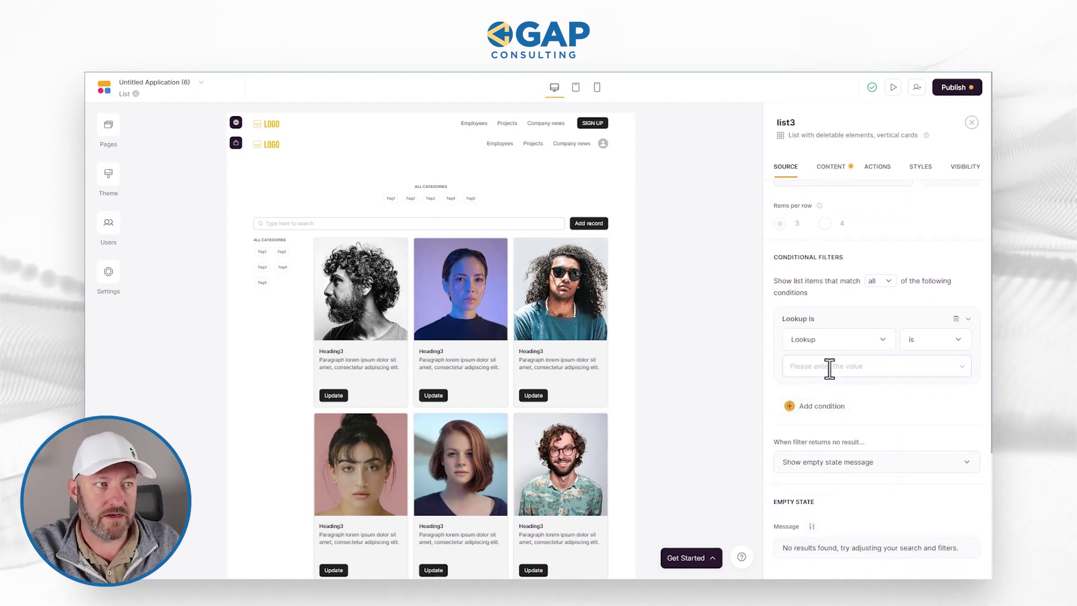
pyautogui.write('6547cf0c81825277bafc6a6')
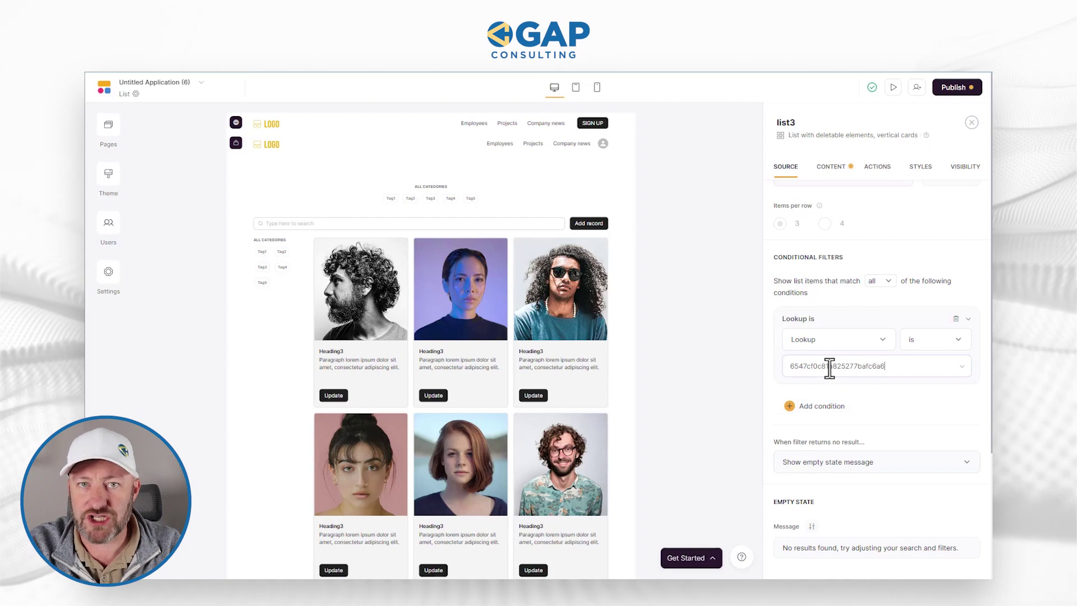
pyautogui.click(871, 410)
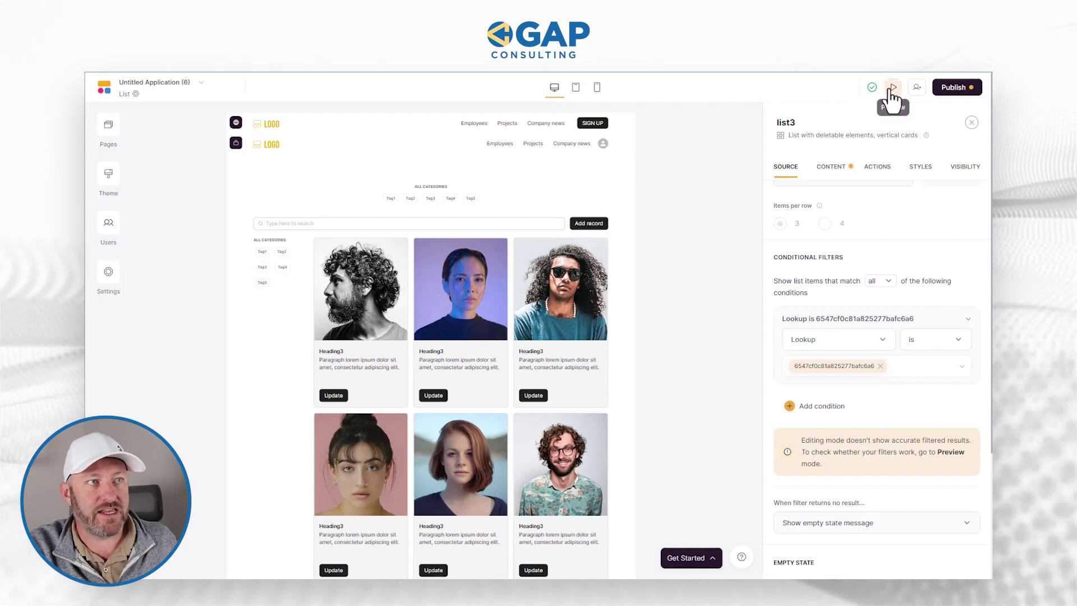
pyautogui.click(892, 90)
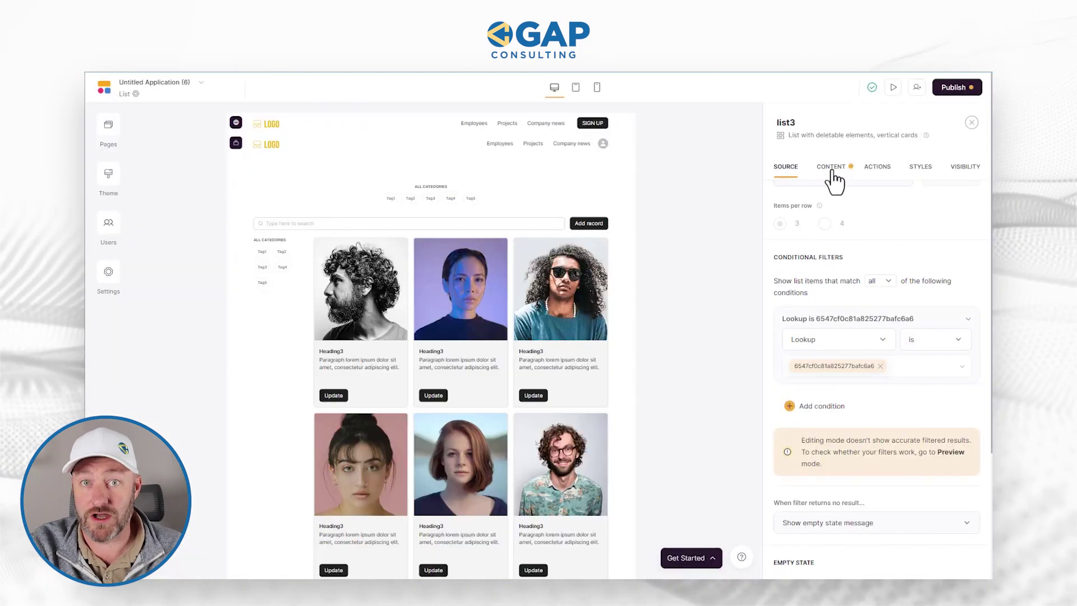
# Step: In the list's Content settings, hide the Image field from the goal cards
pyautogui.click(833, 173)
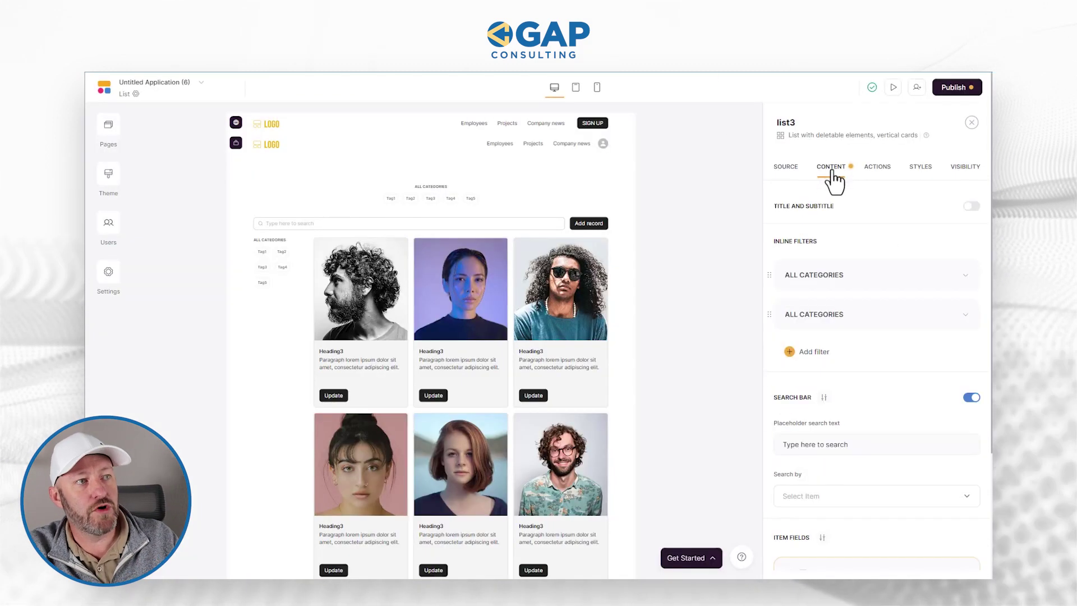
pyautogui.scroll(-4, 870, 276)
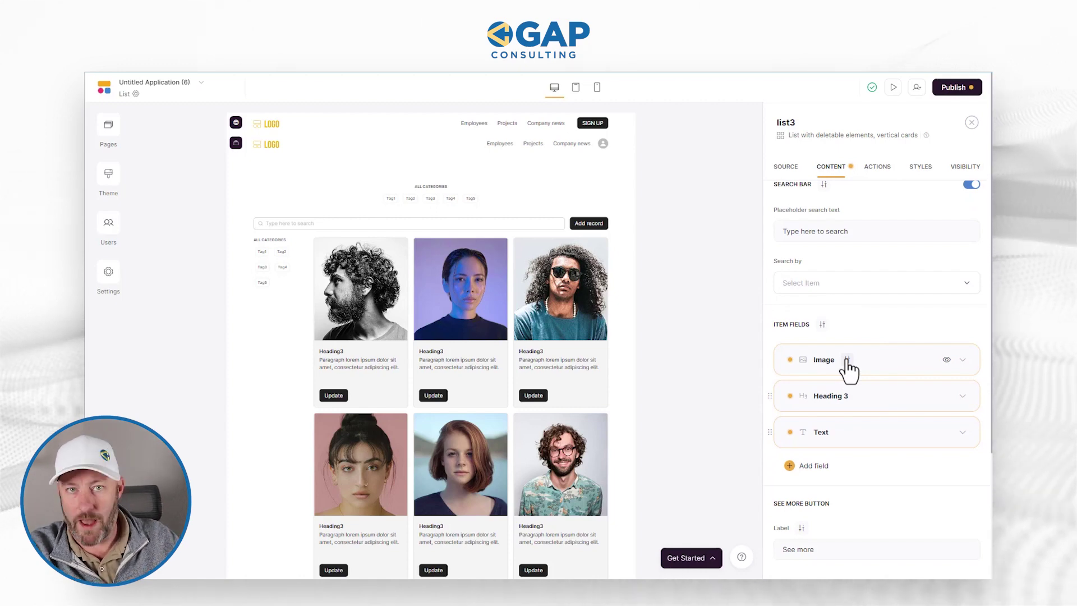
pyautogui.click(962, 360)
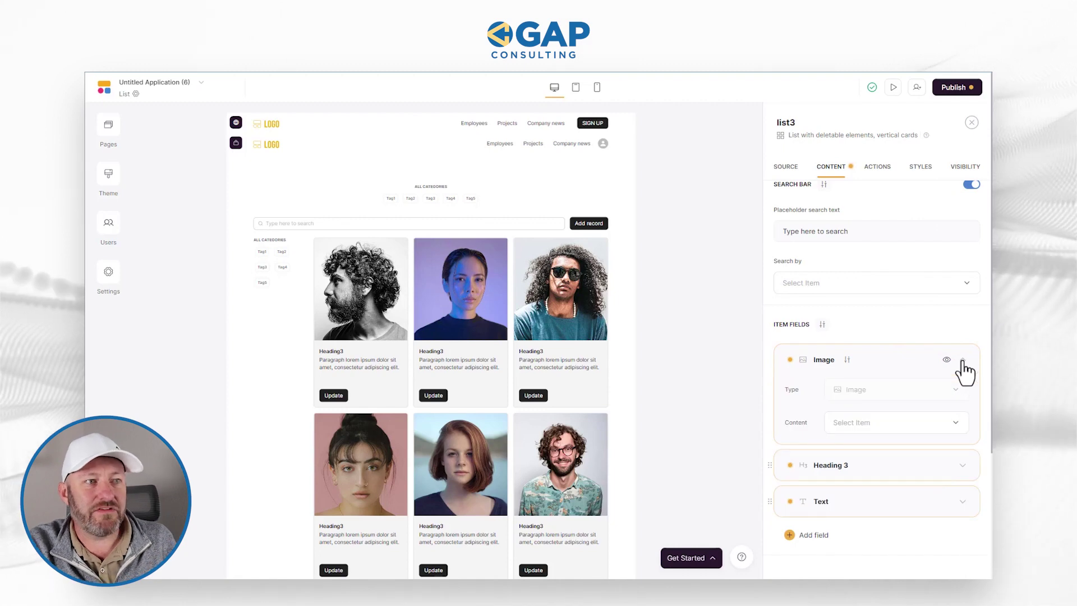
pyautogui.click(923, 428)
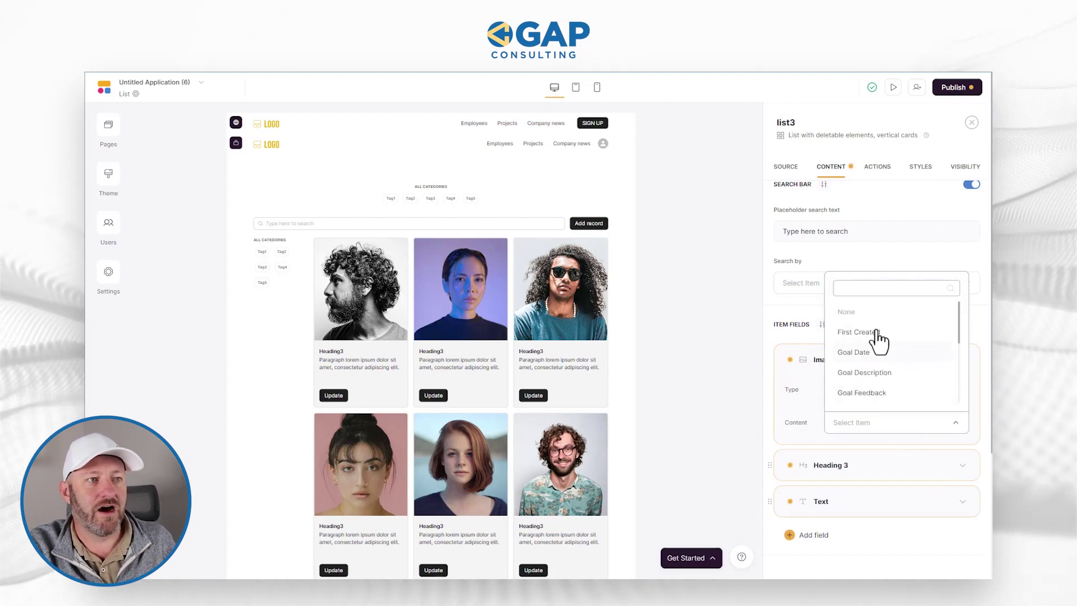
pyautogui.scroll(-3, 898, 392)
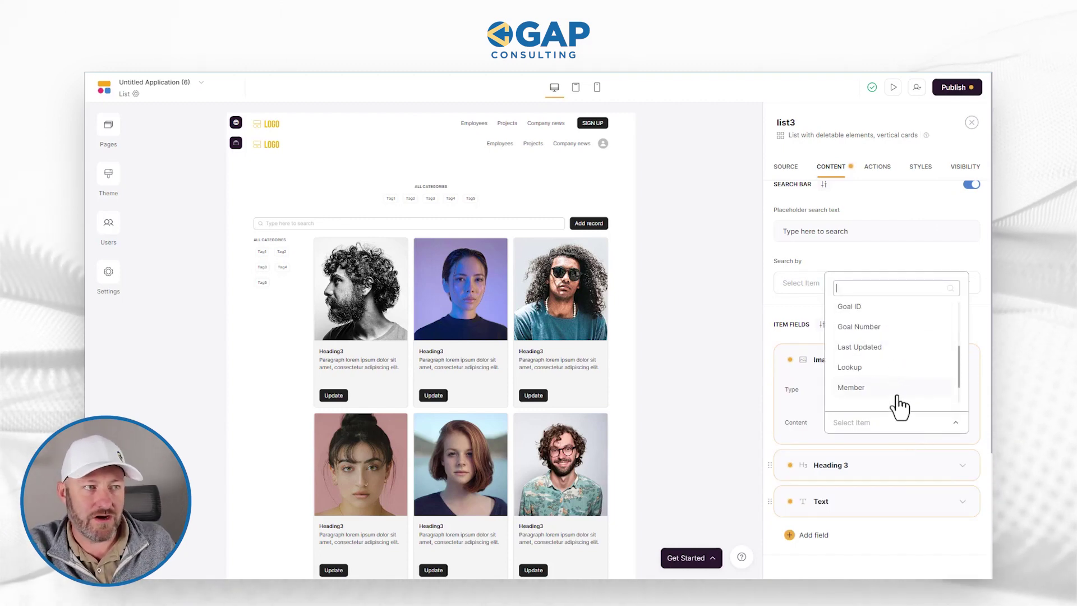
pyautogui.scroll(5, 897, 403)
pyautogui.click(976, 336)
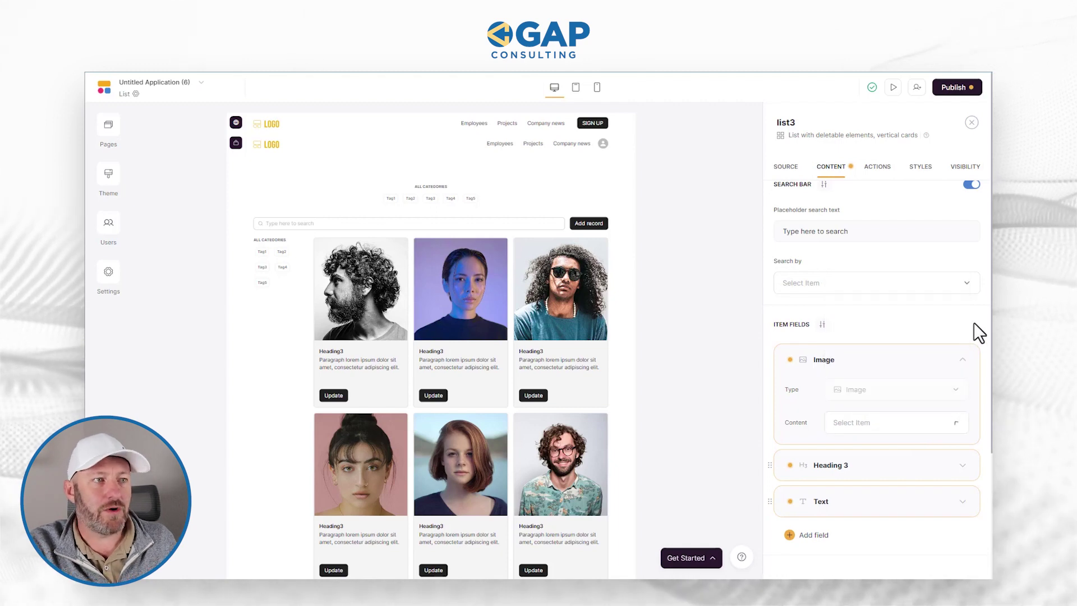
pyautogui.click(947, 359)
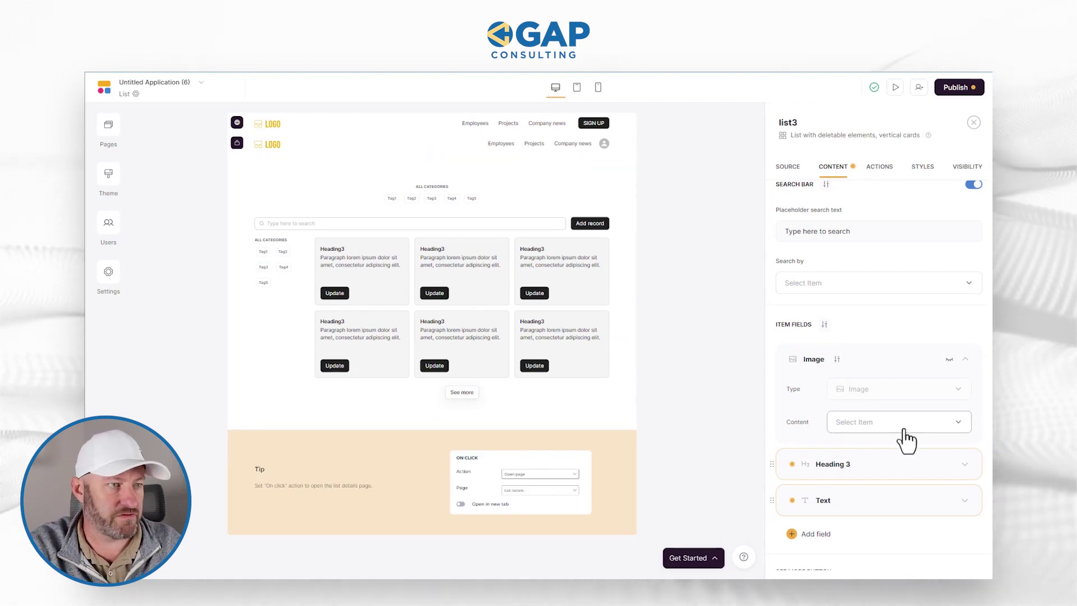
# Step: Set the Heading 3 content to Goal Description
pyautogui.moveTo(929, 477)
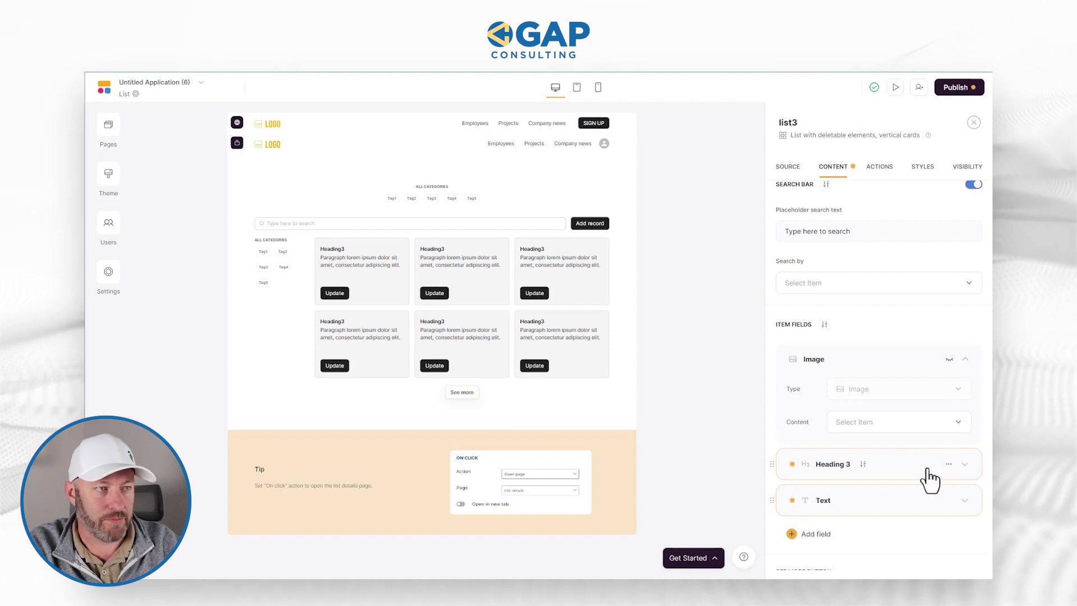
pyautogui.click(965, 465)
pyautogui.scroll(-3, 956, 406)
pyautogui.click(892, 370)
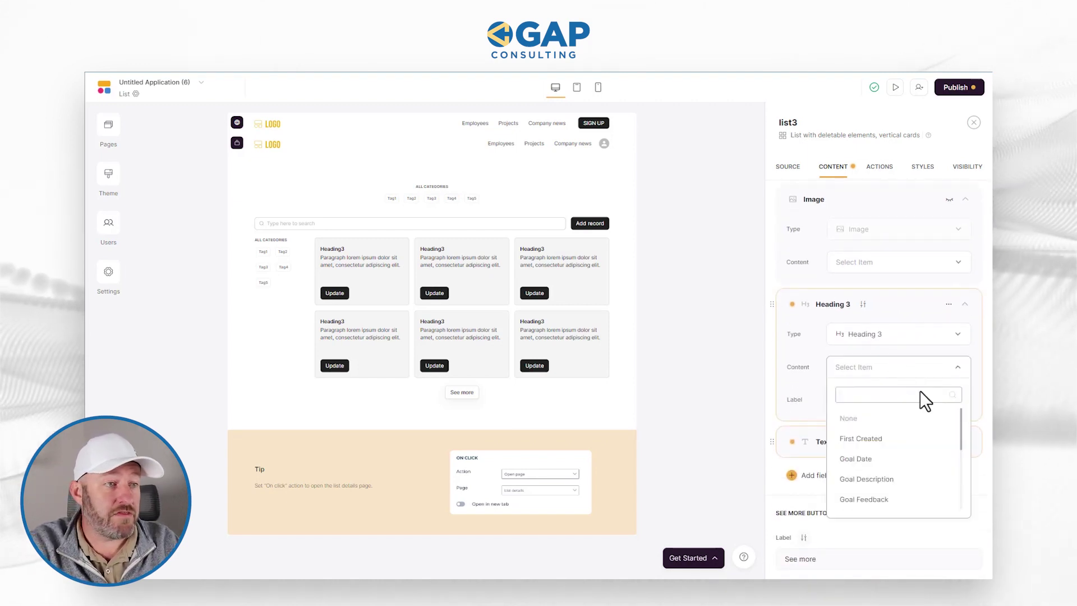
pyautogui.click(879, 479)
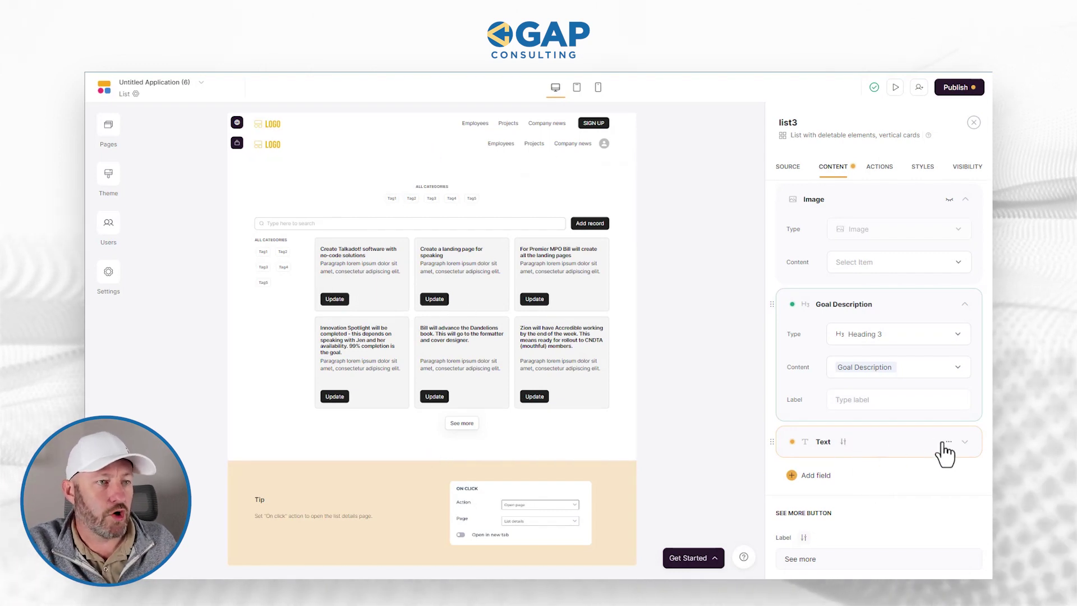
# Step: Set the Text field content to Goal Number
pyautogui.click(965, 442)
pyautogui.scroll(-2, 953, 449)
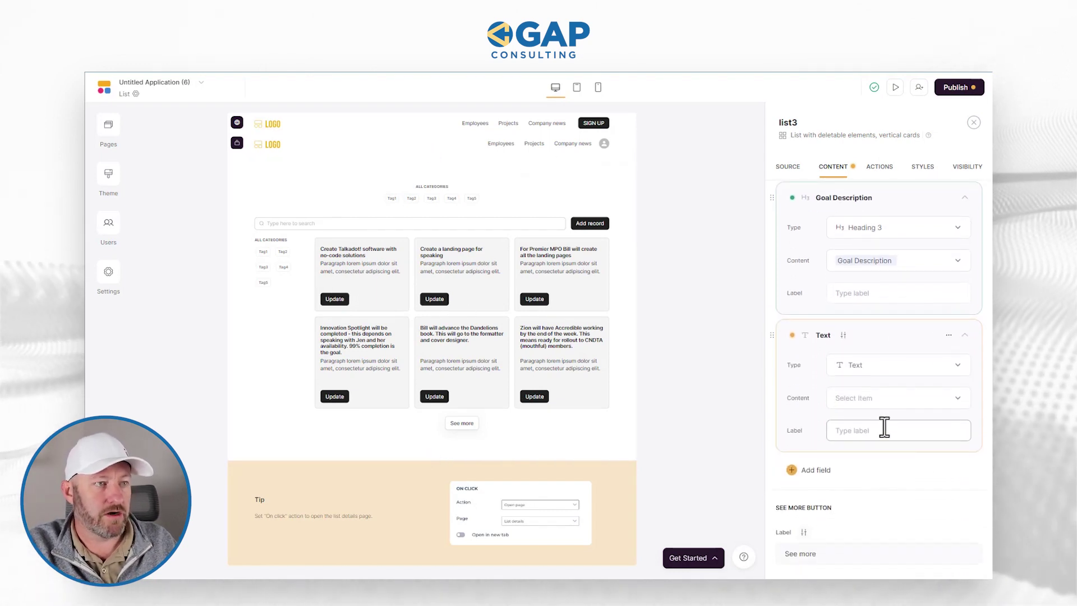
pyautogui.click(879, 399)
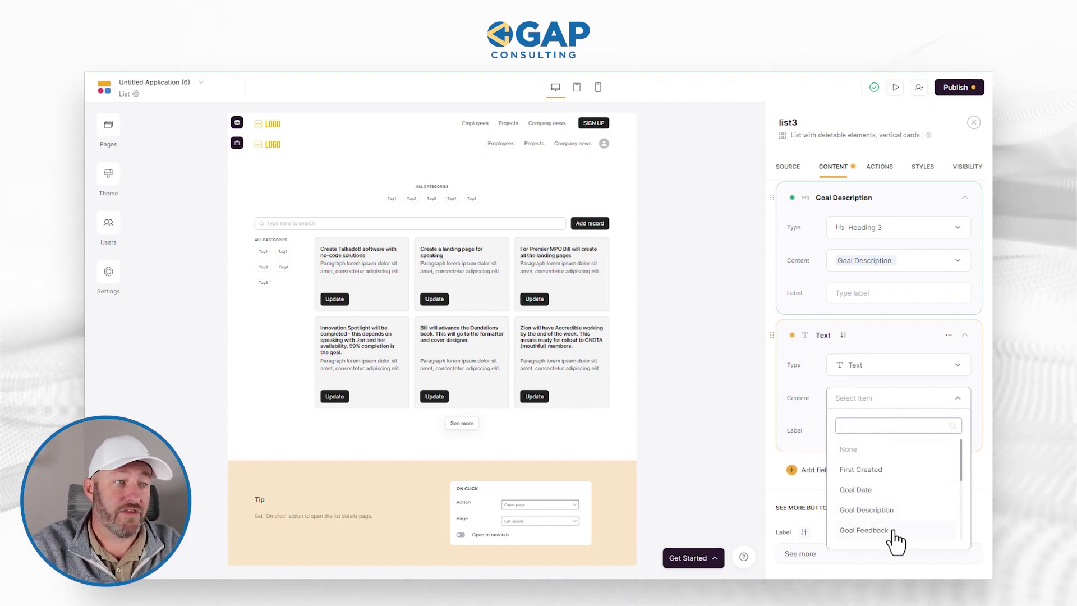
pyautogui.scroll(-2, 895, 521)
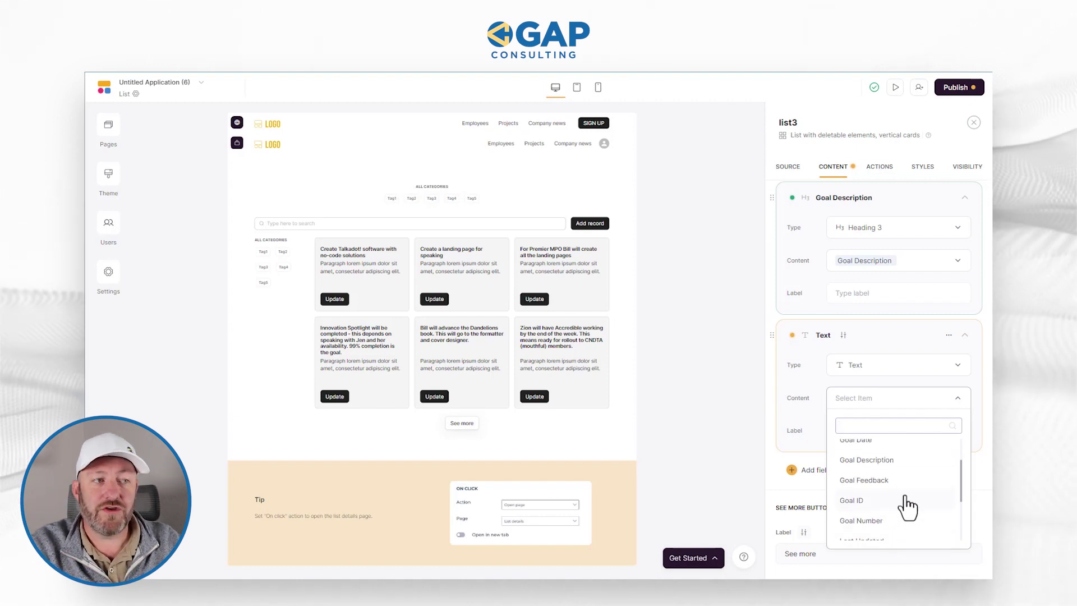
pyautogui.scroll(-1, 907, 507)
pyautogui.click(890, 518)
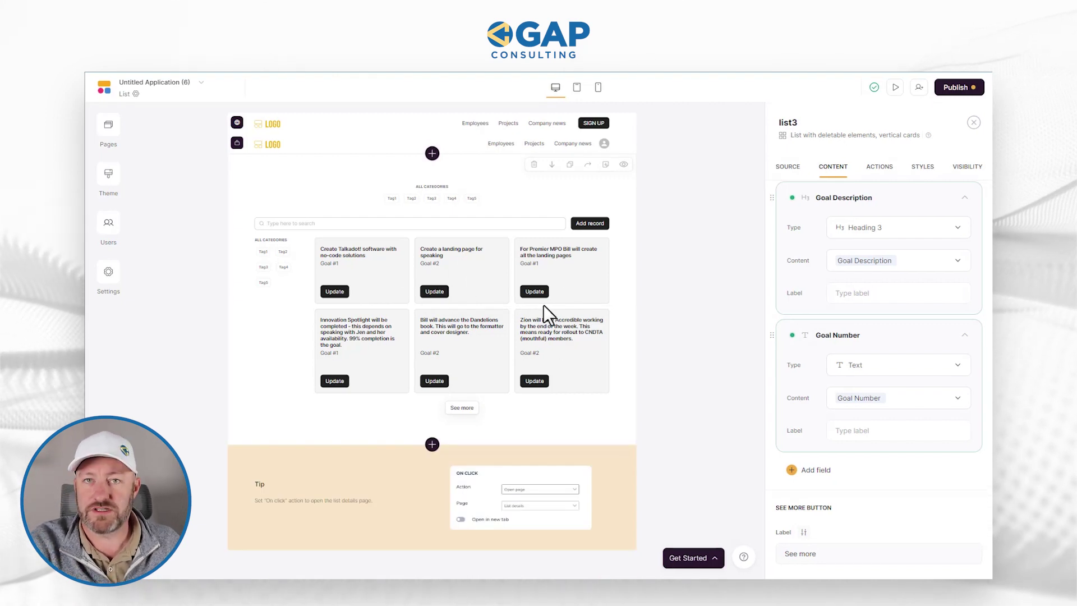
pyautogui.click(895, 88)
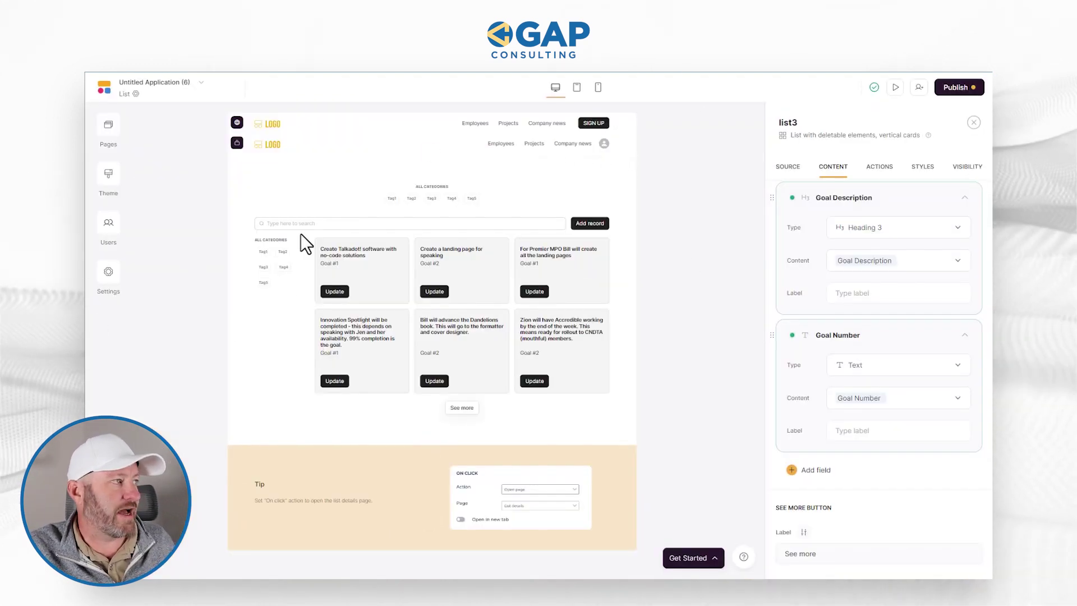
# Step: Start user sync from SmartSuite, searching 'bzg' to pick the BZG Mastermind: Goal Tracking solution
pyautogui.click(110, 229)
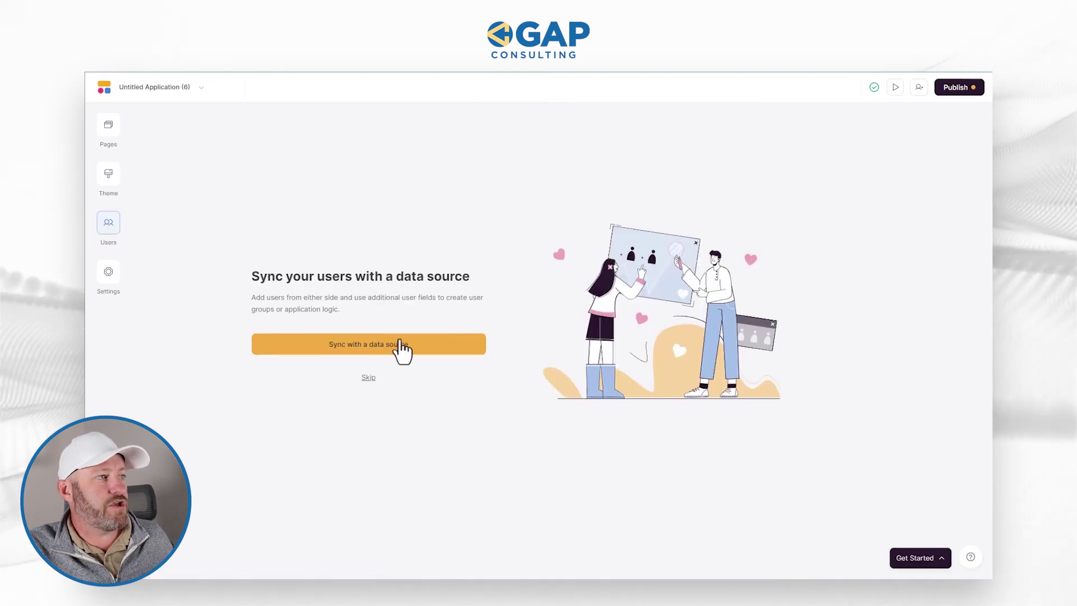
pyautogui.click(349, 345)
pyautogui.click(263, 227)
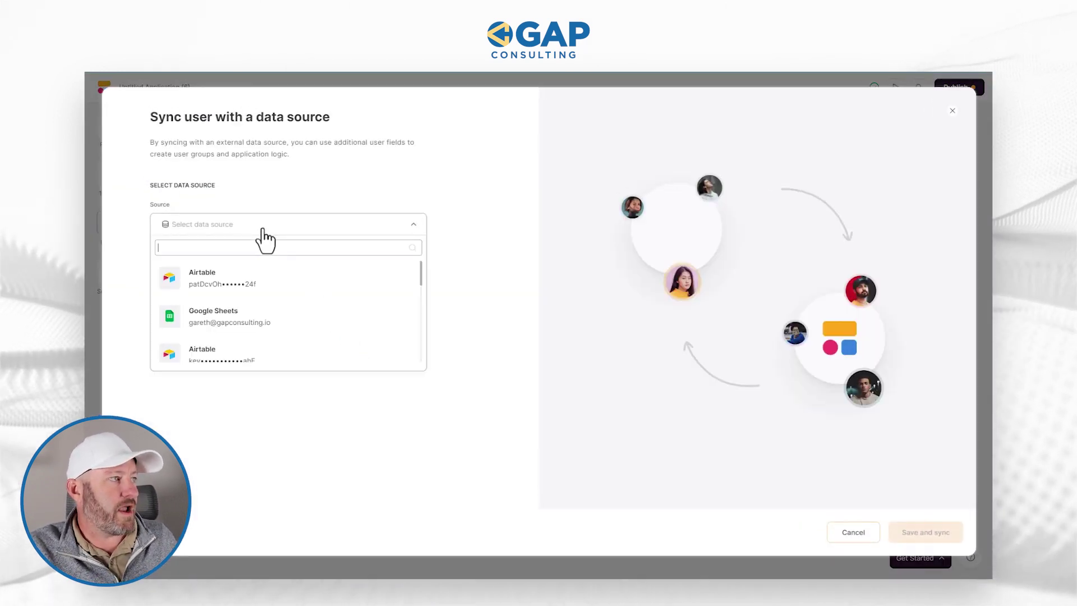
pyautogui.scroll(-8, 251, 281)
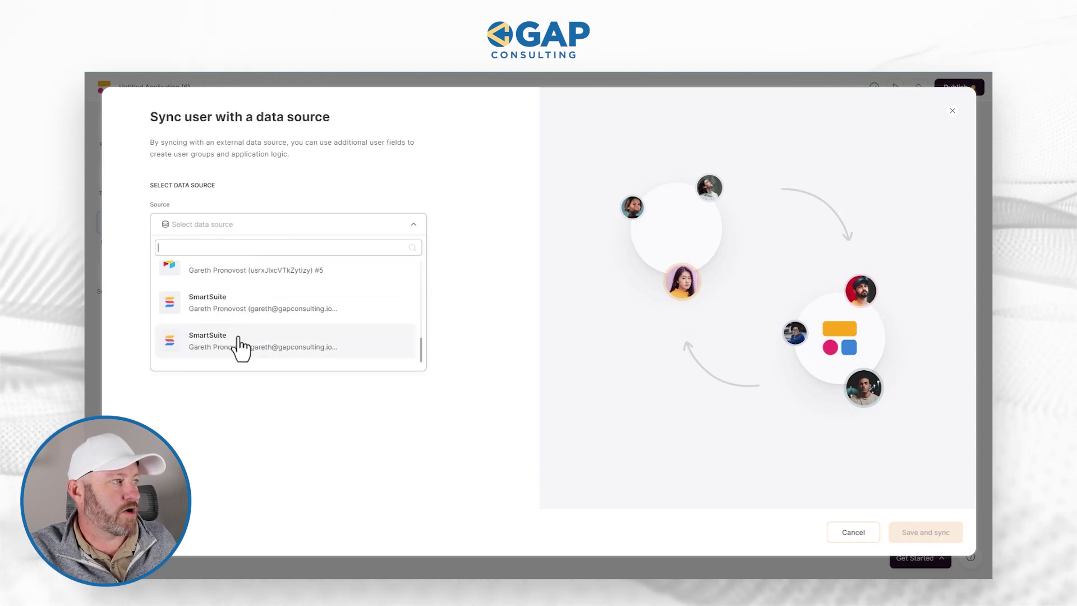
pyautogui.click(251, 343)
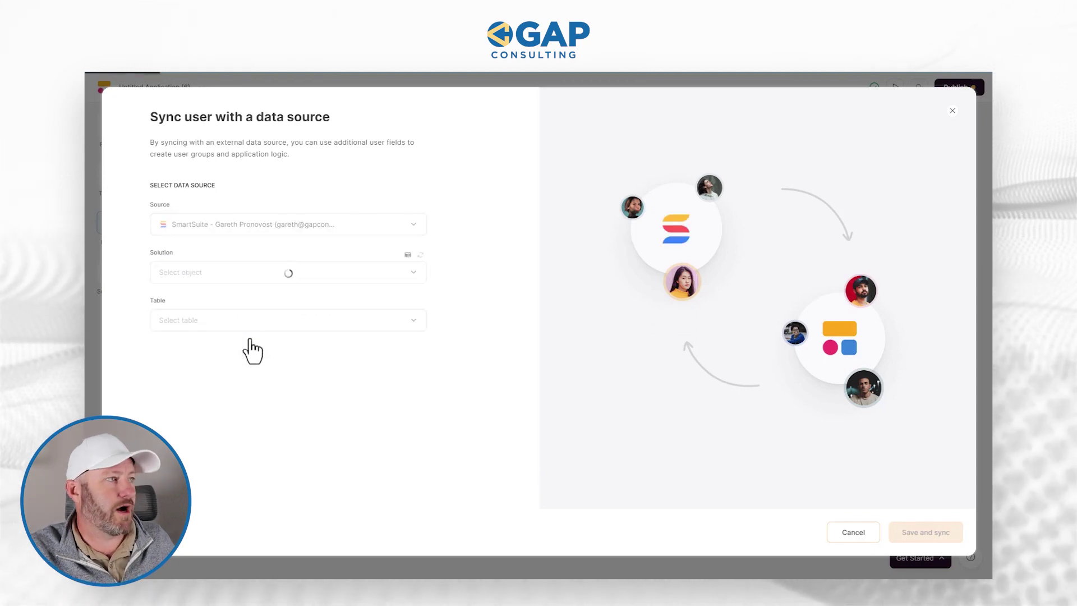
pyautogui.click(257, 275)
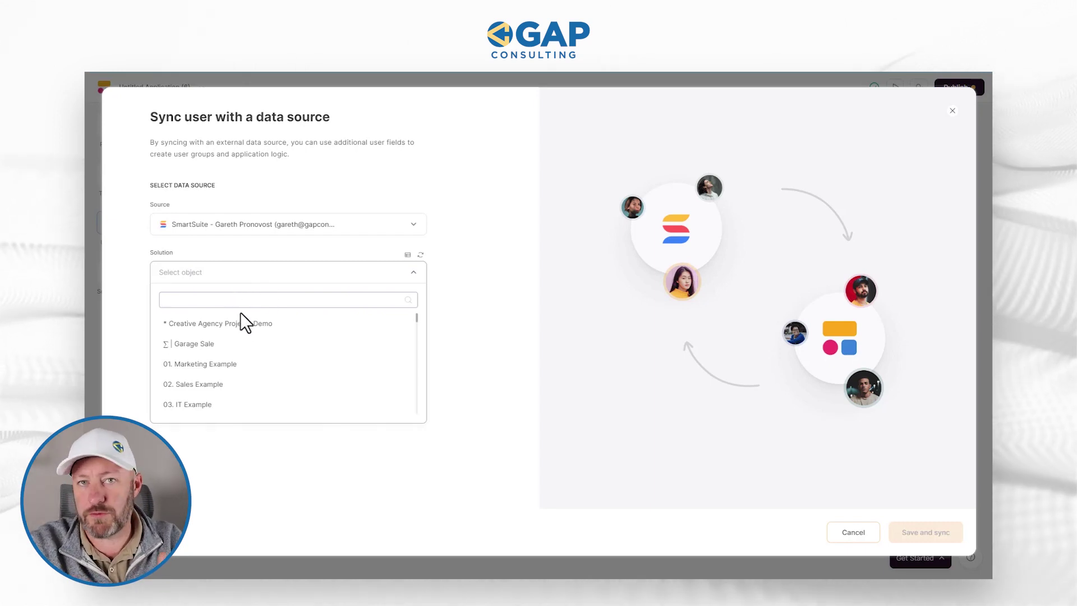
pyautogui.write('bzg')
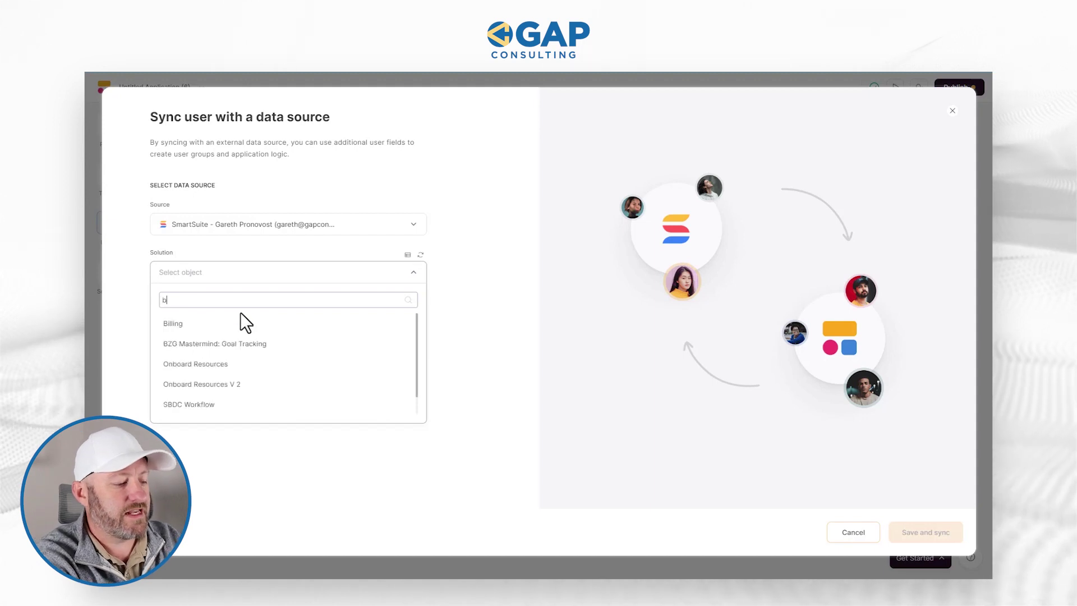
pyautogui.click(240, 325)
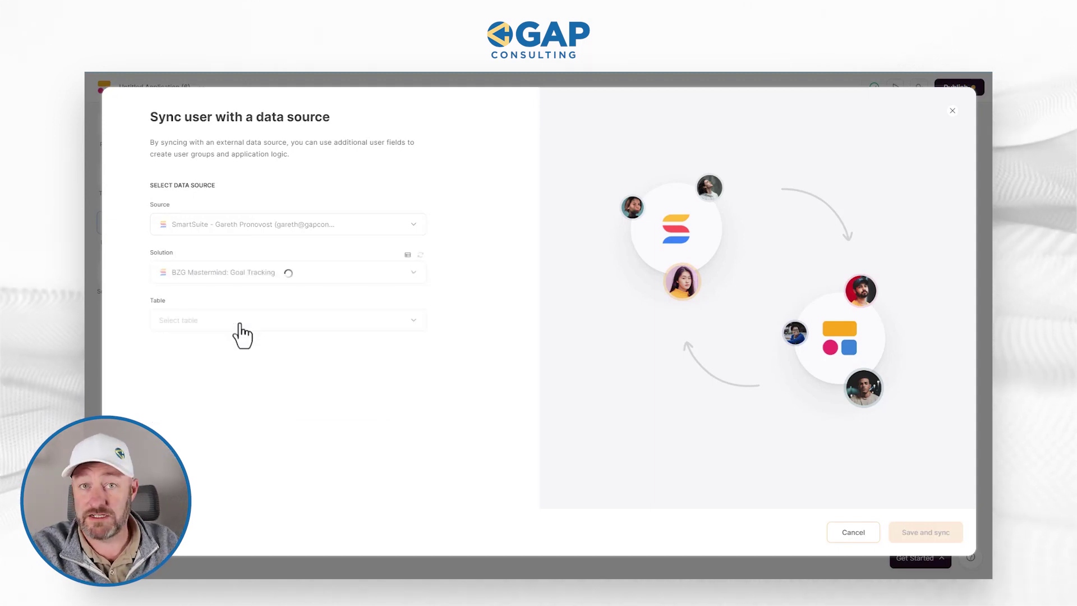
pyautogui.click(236, 322)
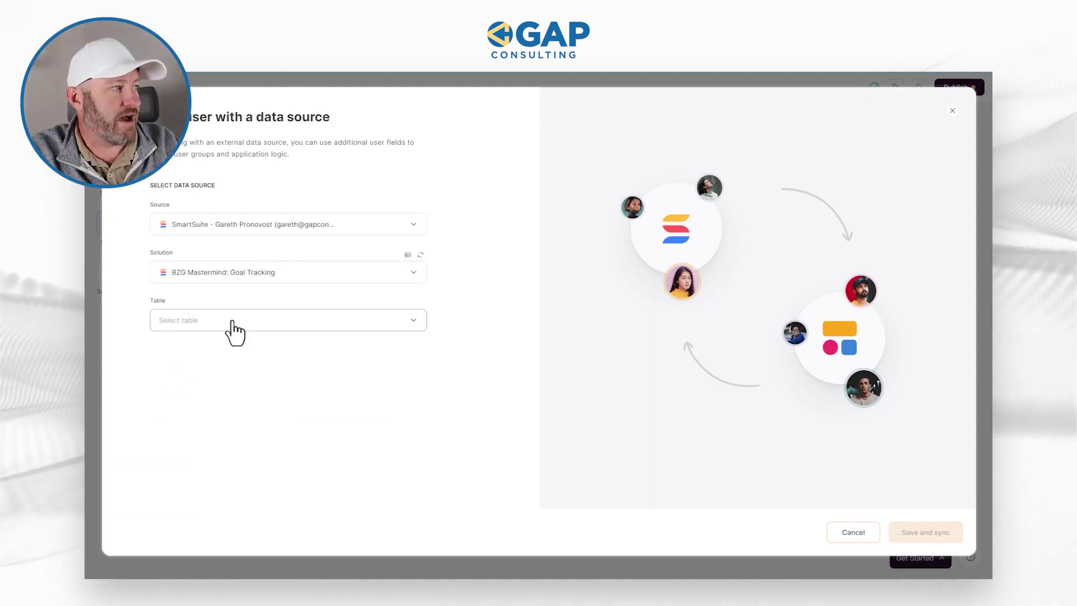
pyautogui.click(235, 328)
# Step: Pick the Members table and map the user email to its Email field, reviewing optional mappings
pyautogui.click(207, 372)
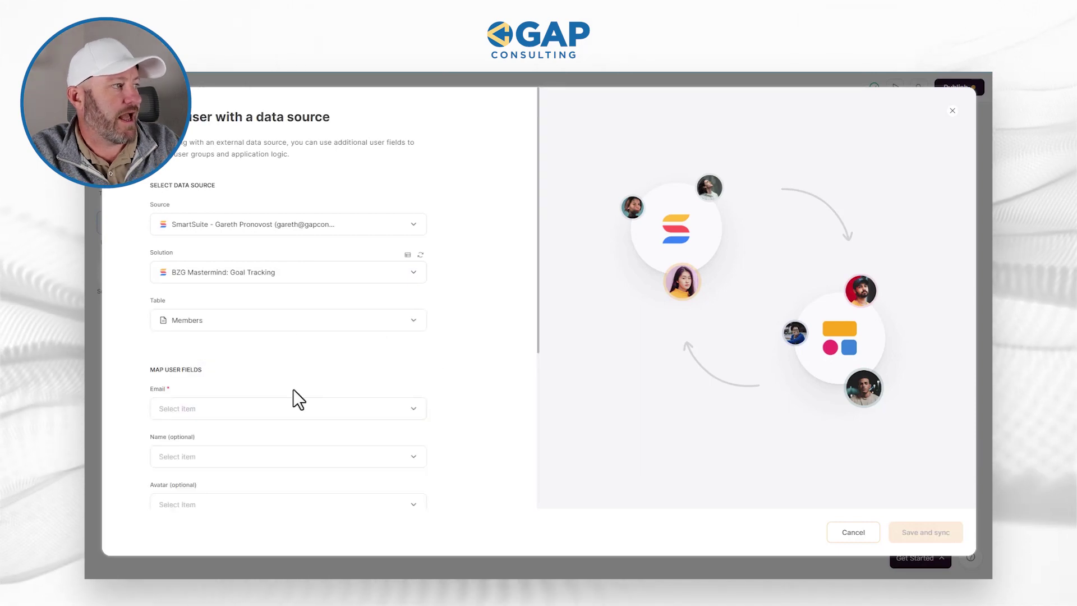
pyautogui.scroll(-1, 293, 396)
pyautogui.click(208, 362)
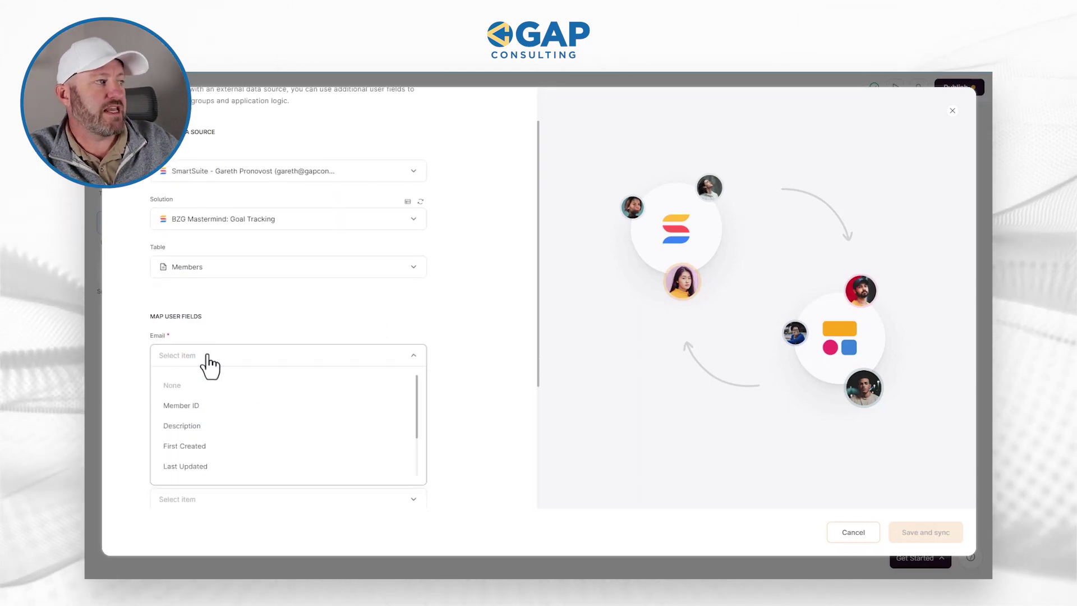
pyautogui.scroll(-2, 214, 435)
pyautogui.click(207, 427)
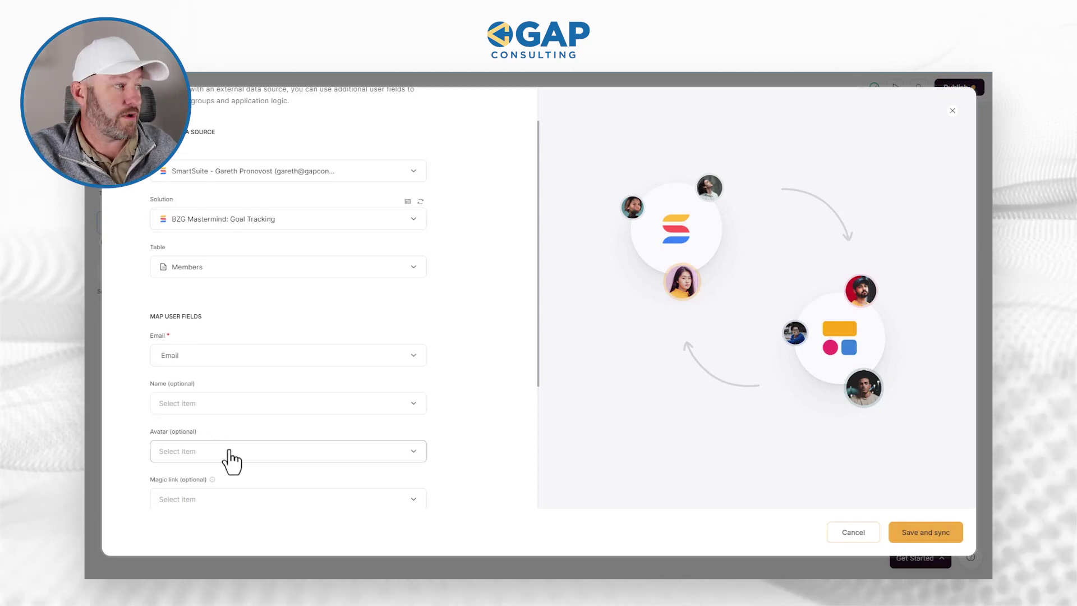
pyautogui.scroll(-2, 229, 451)
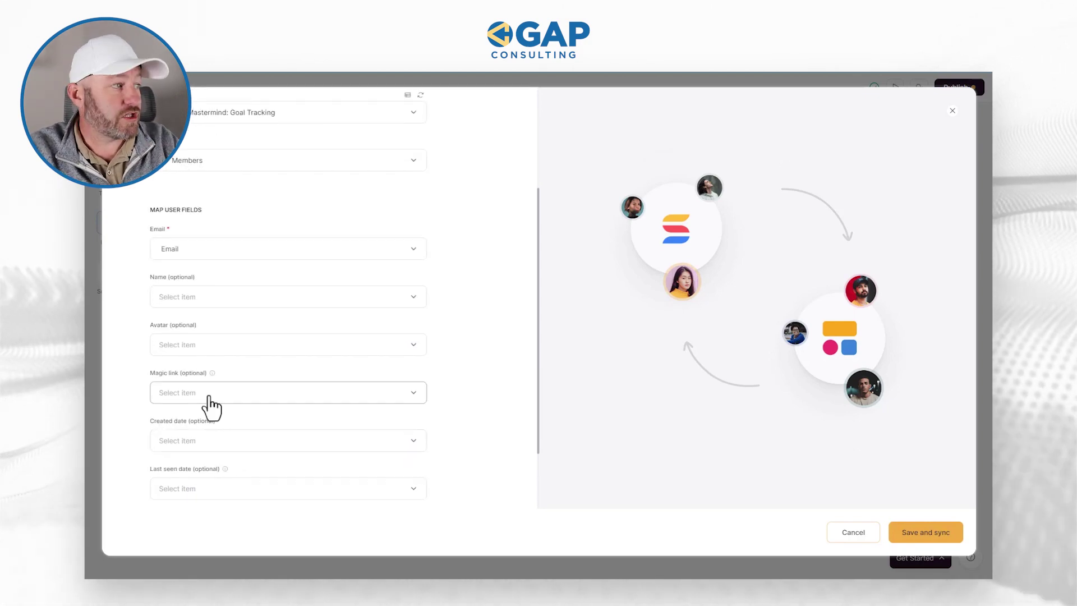
pyautogui.scroll(-1, 254, 451)
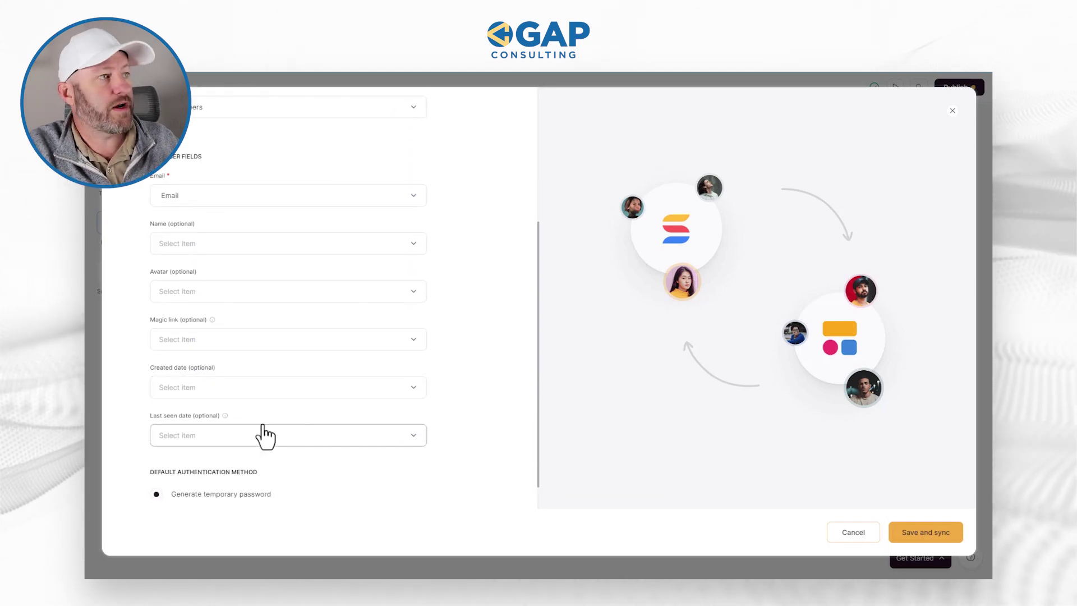
pyautogui.scroll(4, 340, 324)
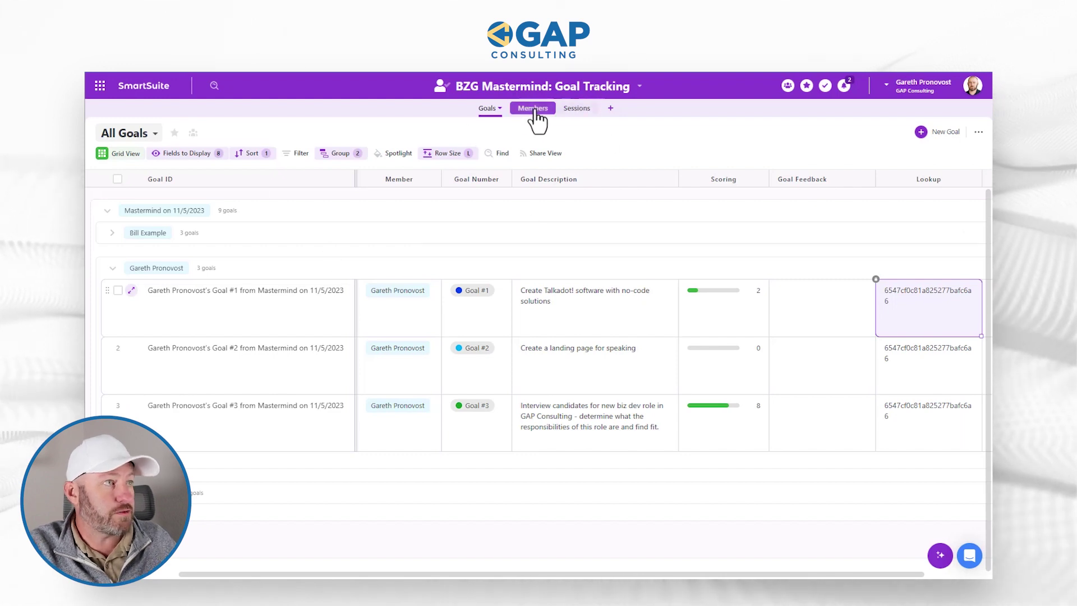
# Step: Switch SmartSuite to the Members table
pyautogui.click(536, 111)
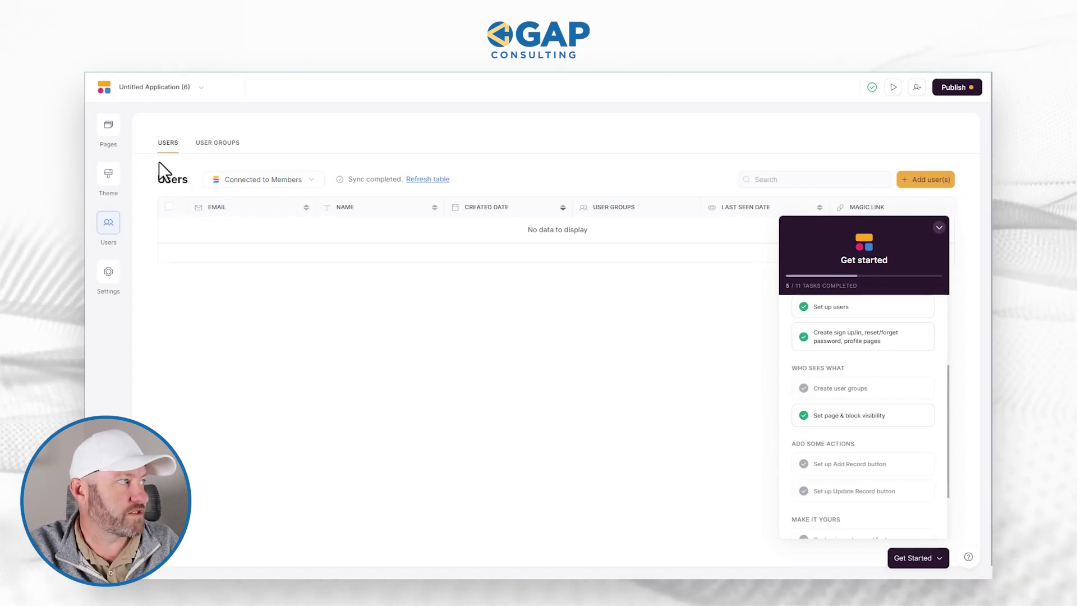
# Step: On the List page's goals block, add a second conditional filter condition, leaving its field unselected
pyautogui.click(109, 126)
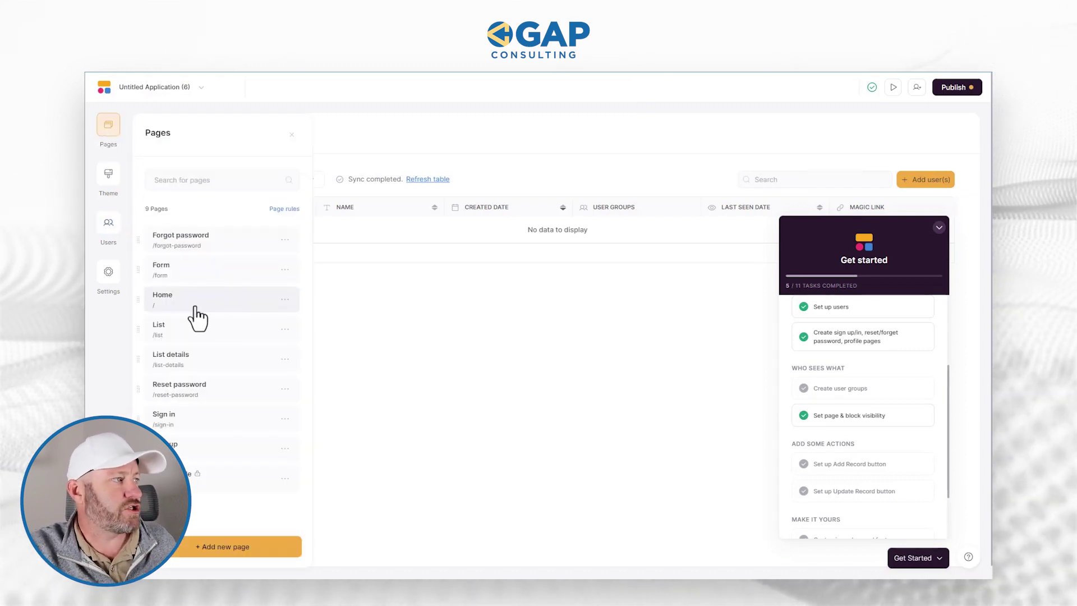
pyautogui.click(191, 337)
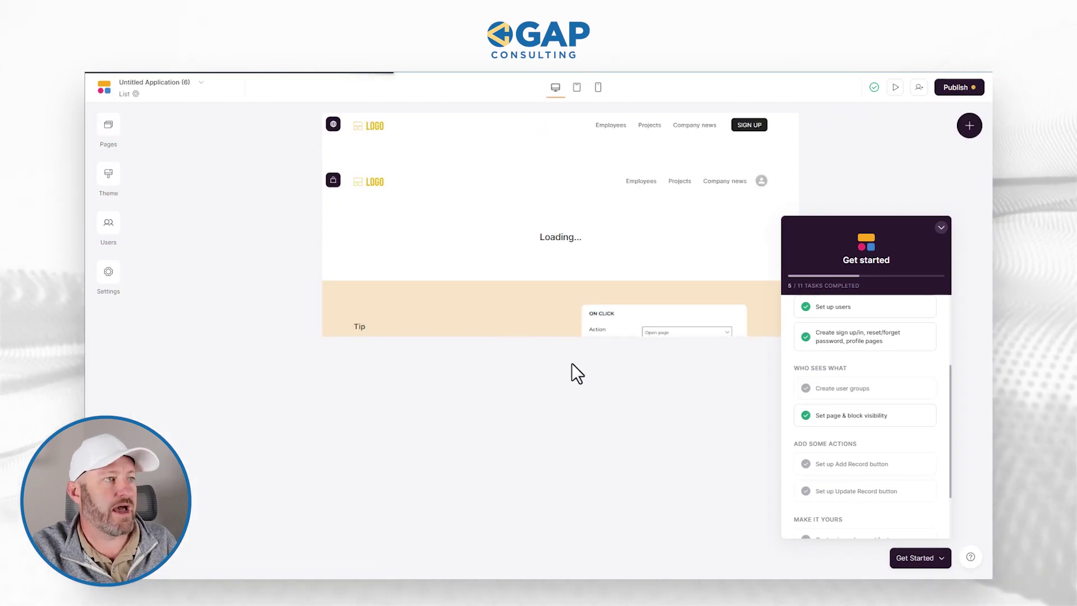
pyautogui.click(533, 326)
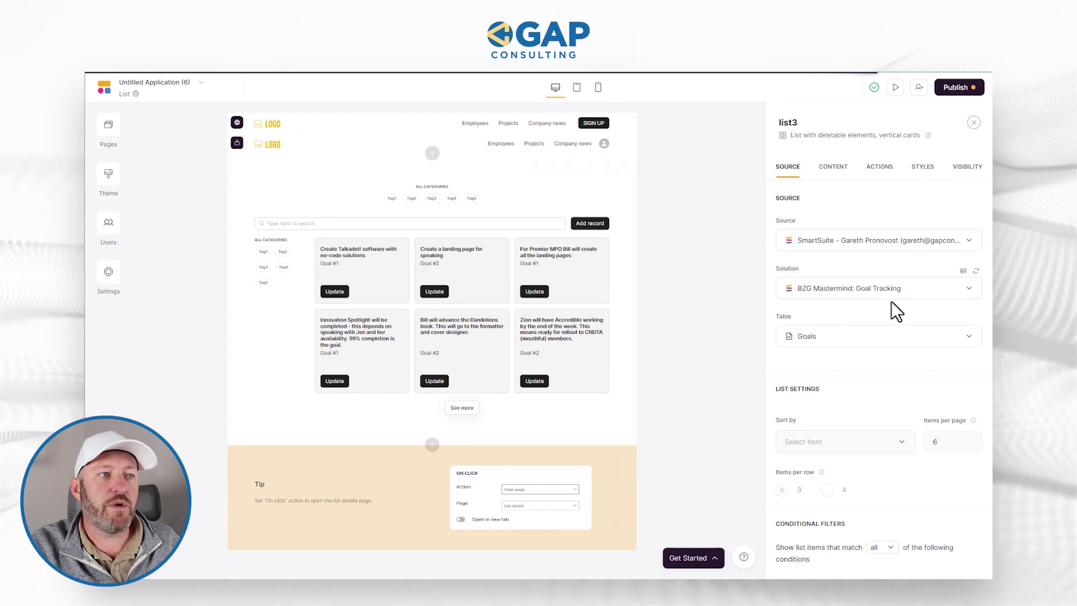
pyautogui.scroll(-6, 892, 343)
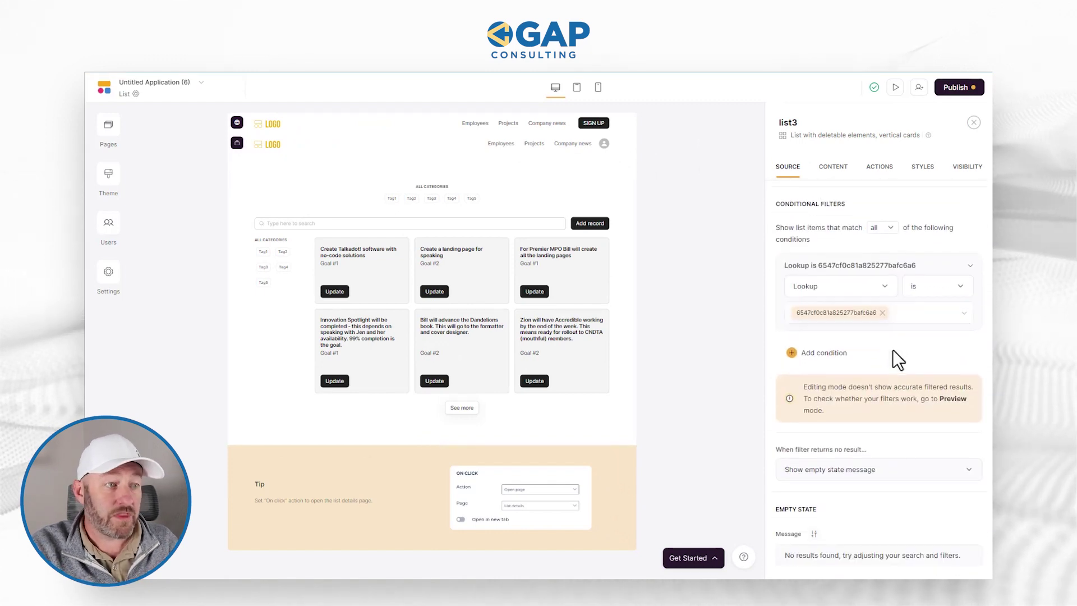
pyautogui.scroll(2, 878, 392)
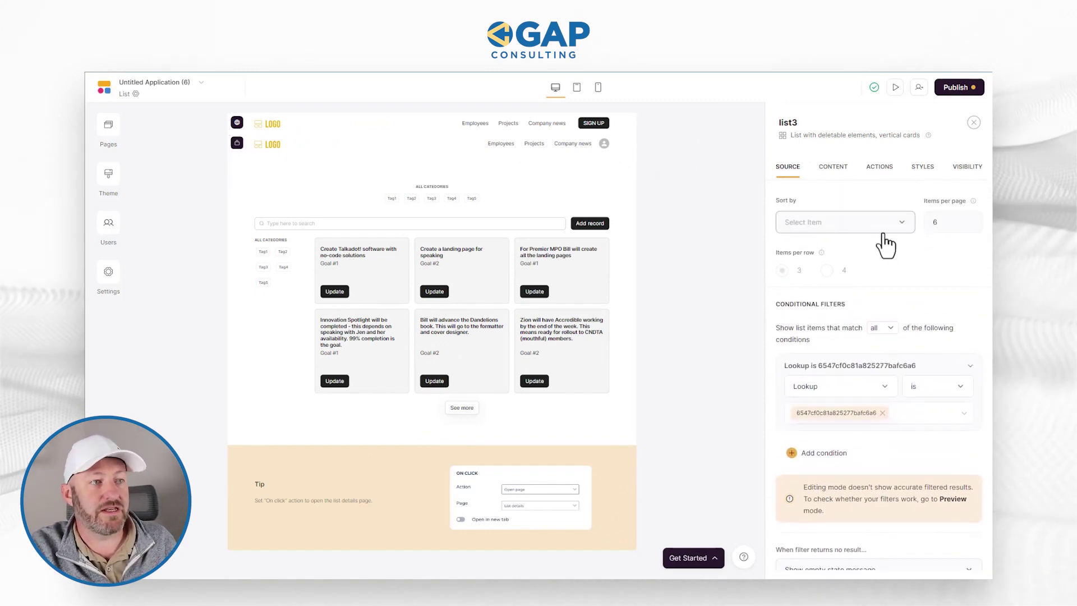
pyautogui.click(836, 456)
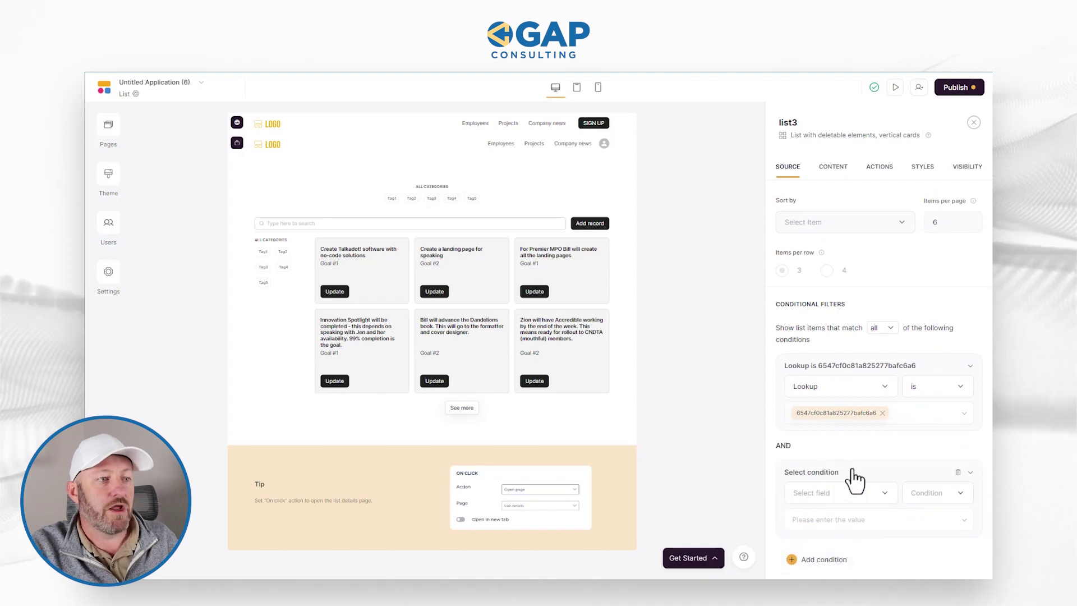
pyautogui.click(848, 504)
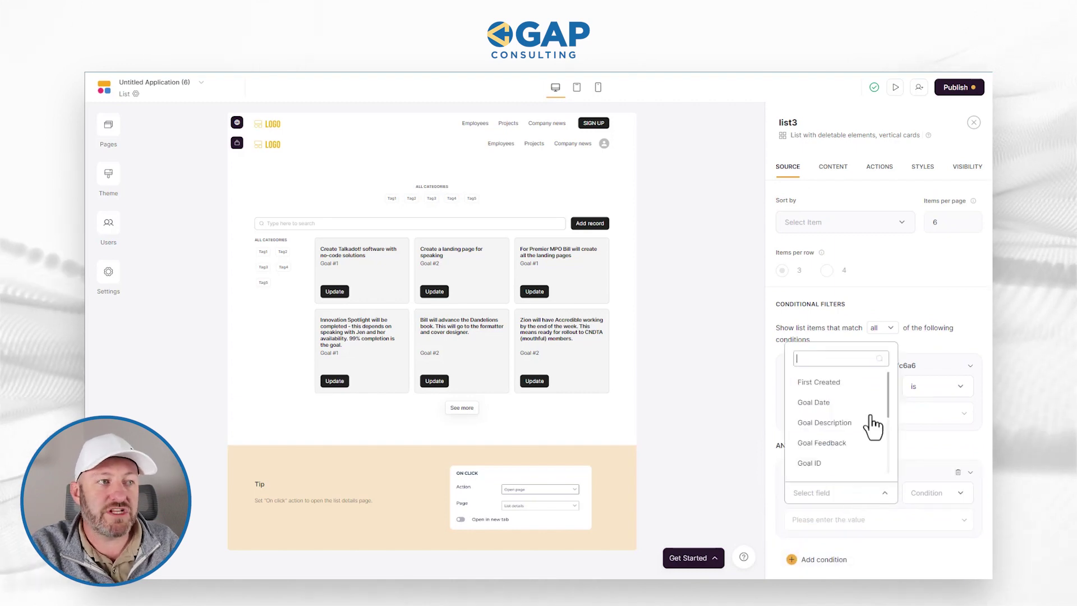
pyautogui.click(910, 437)
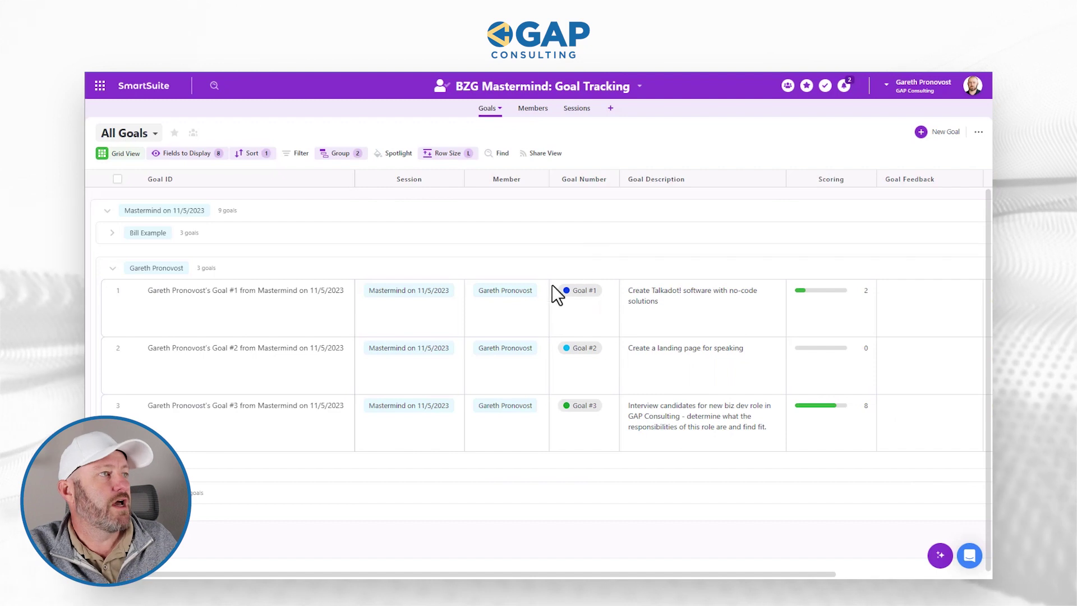
pyautogui.click(513, 313)
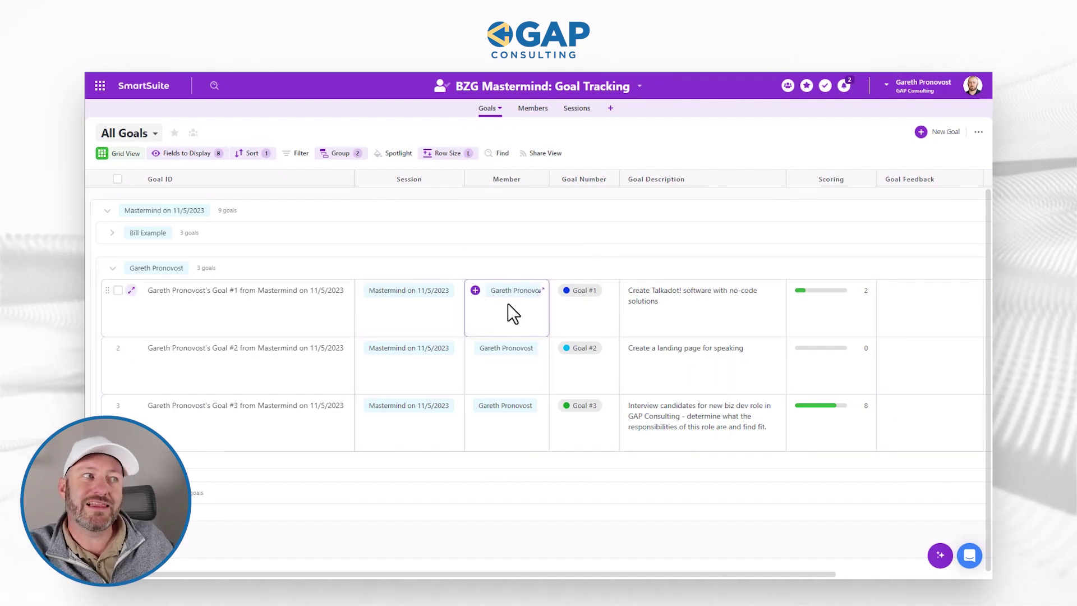